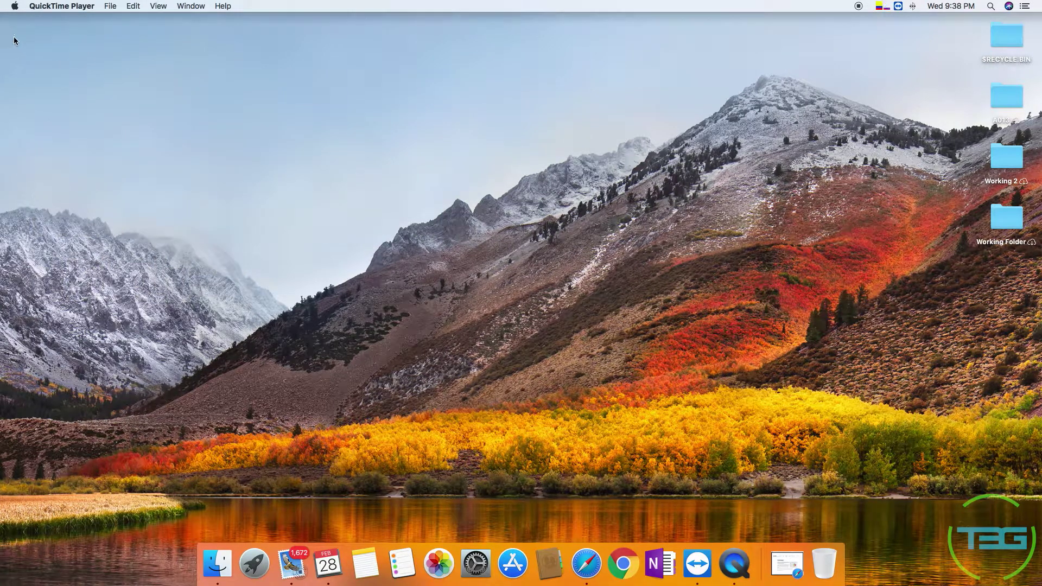
- Open About This Mac's Storage tab showing 445.67 GB free of 498.89 GB on Macintosh HD
{"action": "left_click", "coordinate": [14, 6]}
{"action": "left_click", "coordinate": [446, 123]}
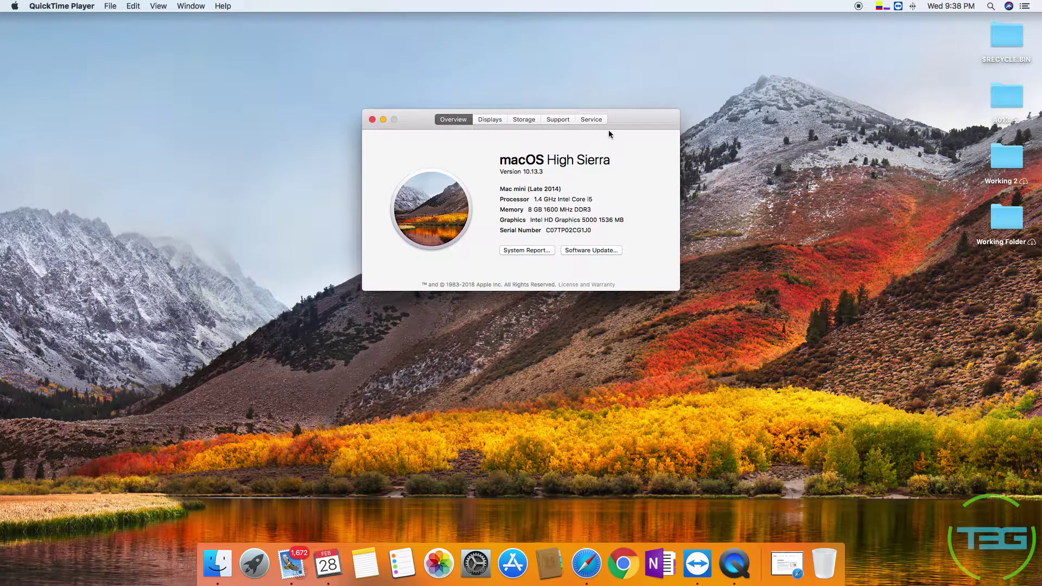
{"action": "left_click", "coordinate": [530, 122]}
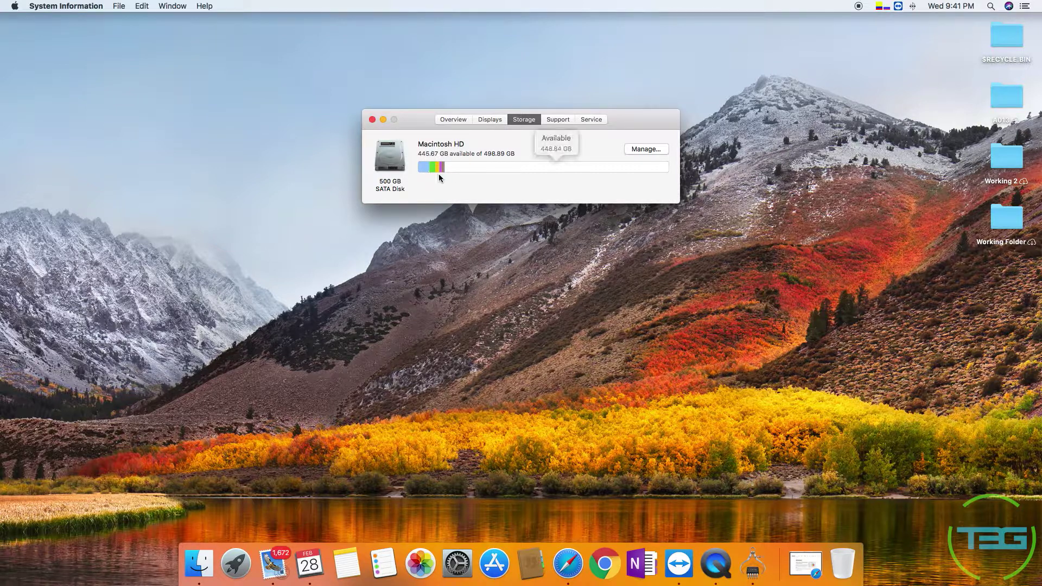
{"action": "mouse_move", "coordinate": [425, 168]}
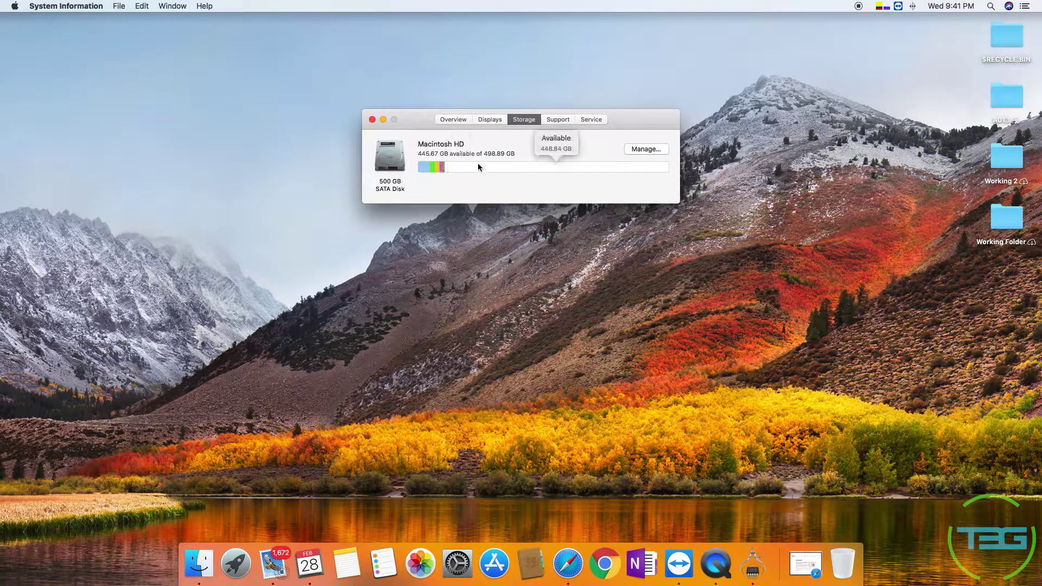
- Open Storage Management for Macintosh HD, reposition its window, then return to Safari's JDiskReport page
{"action": "left_click", "coordinate": [631, 148]}
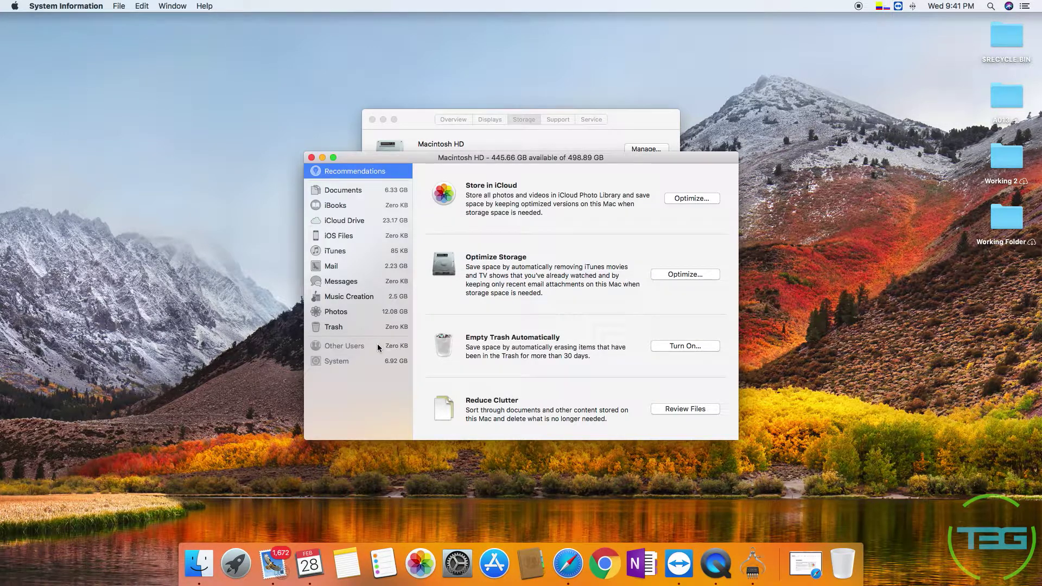
{"action": "left_click", "coordinate": [648, 124]}
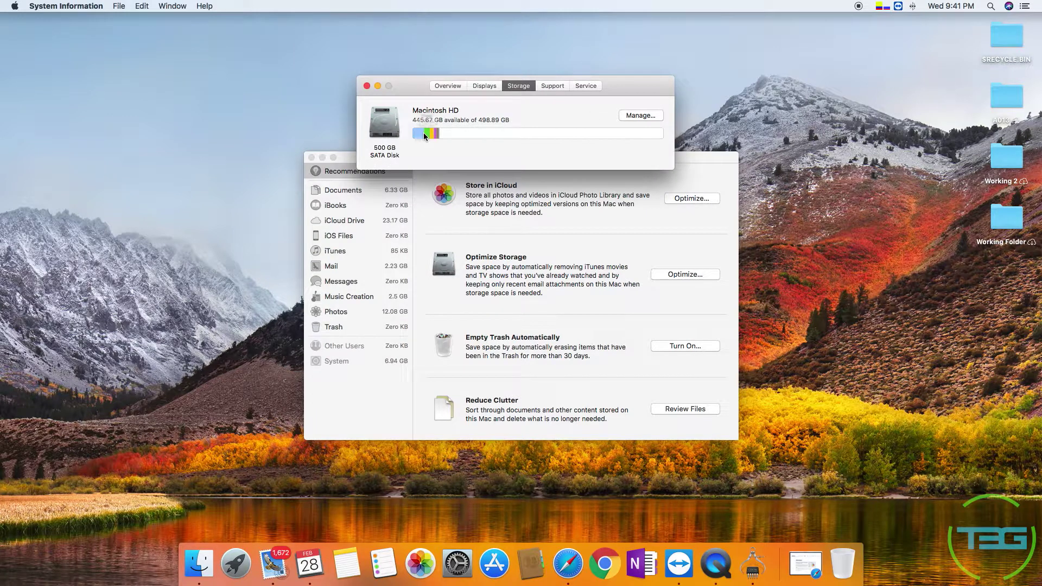
{"action": "mouse_move", "coordinate": [437, 135]}
{"action": "left_click", "coordinate": [379, 208]}
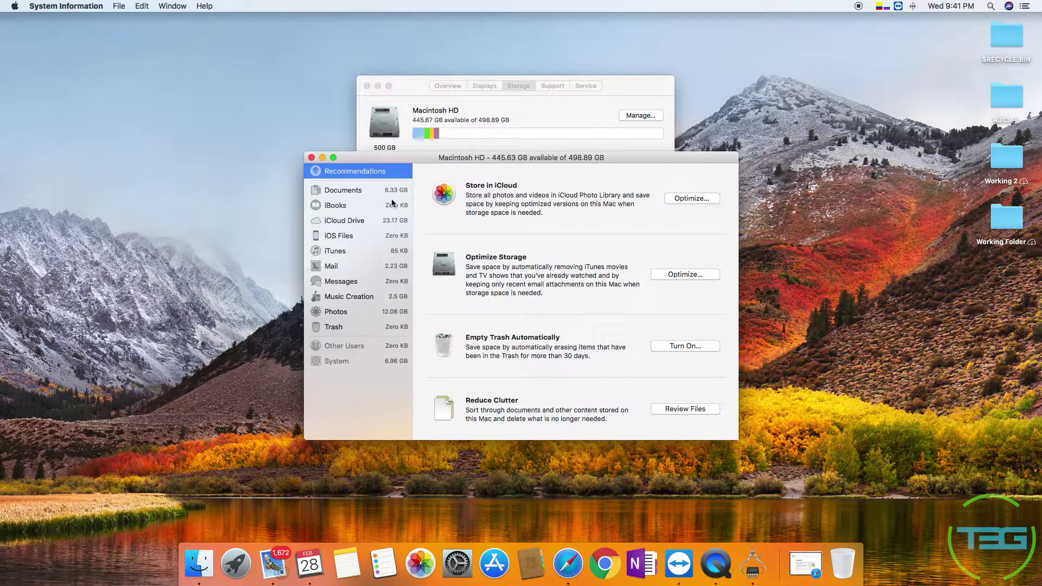
{"action": "left_click_drag", "start_coordinate": [605, 155], "coordinate": [619, 176]}
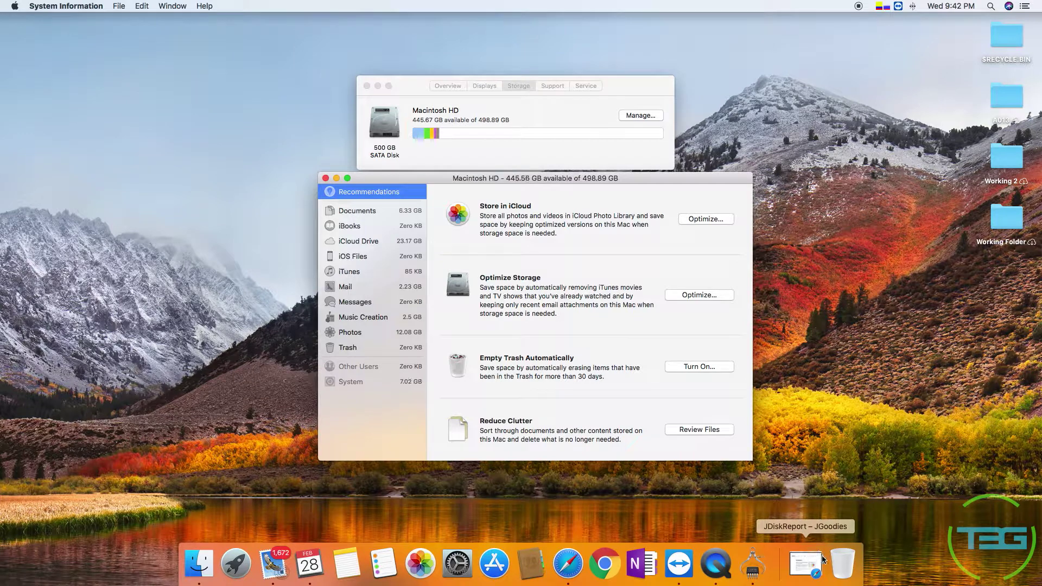
{"action": "left_click", "coordinate": [810, 571]}
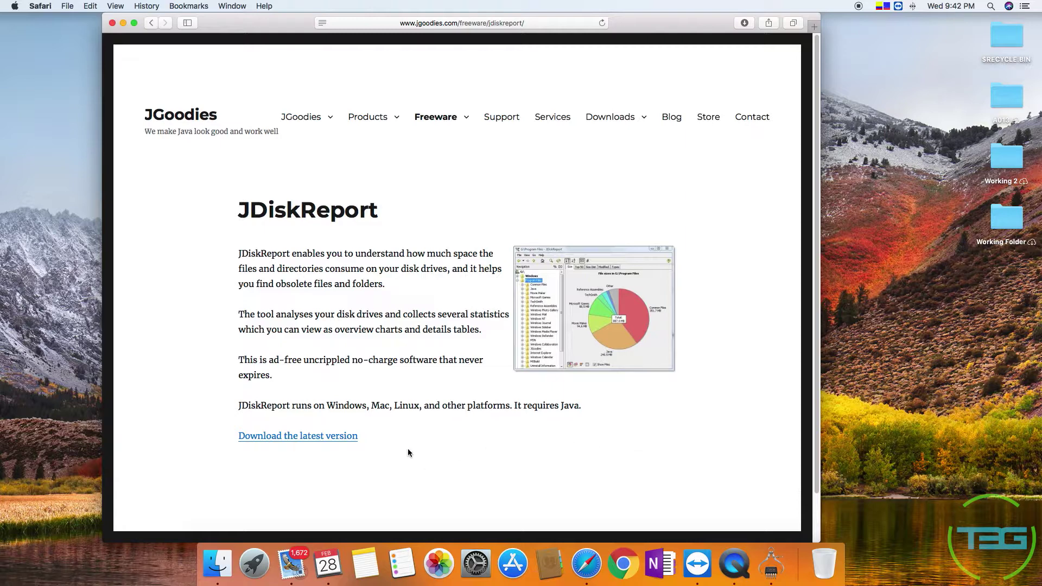
- Download jdiskreport-1_4_1-mac.zip from the JDiskReport Downloads page and check the downloads list
{"action": "left_click", "coordinate": [323, 437]}
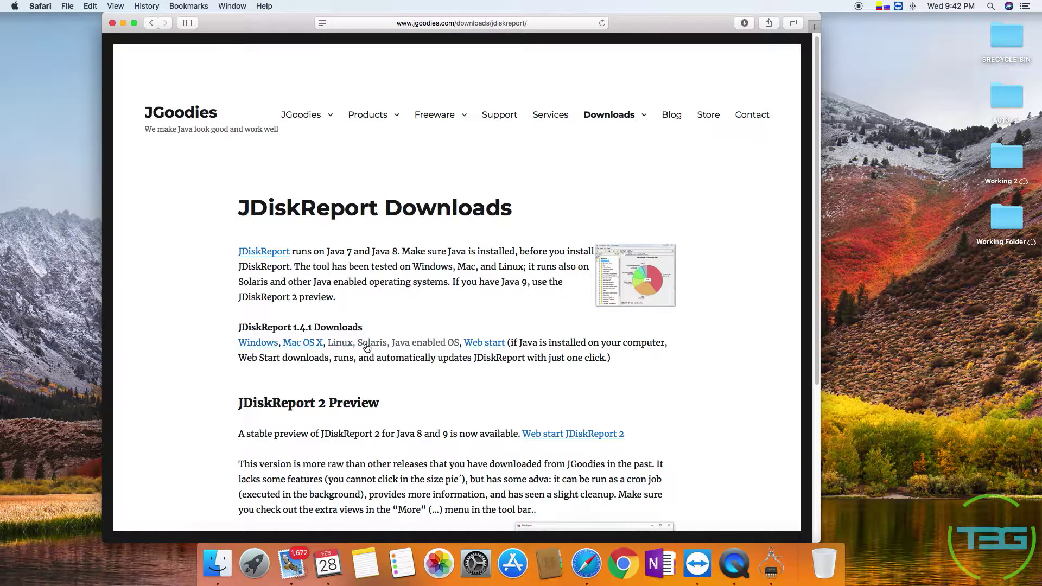
{"action": "left_click", "coordinate": [484, 347]}
{"action": "left_click", "coordinate": [304, 344]}
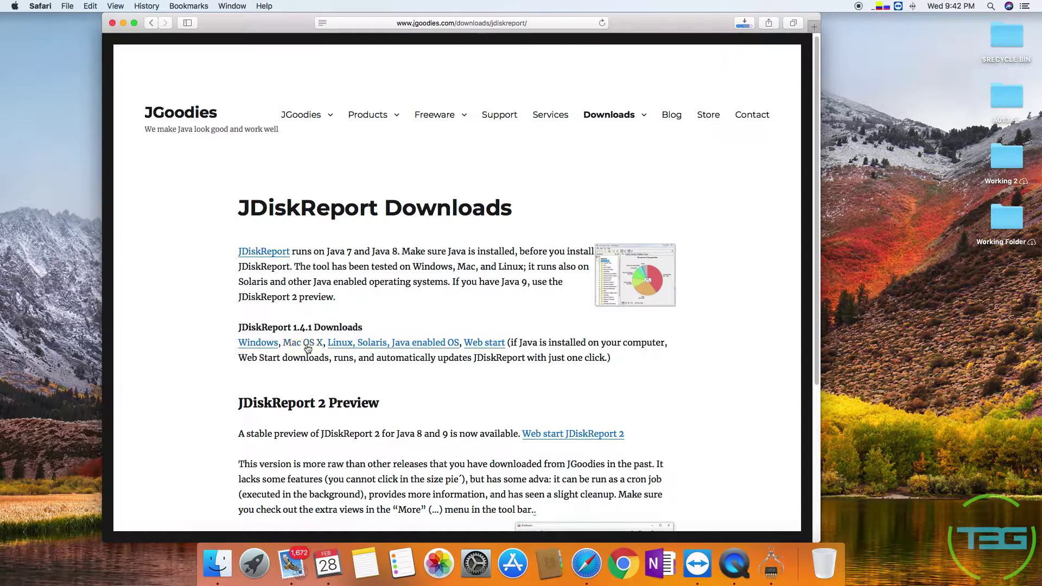
{"action": "left_click", "coordinate": [745, 26]}
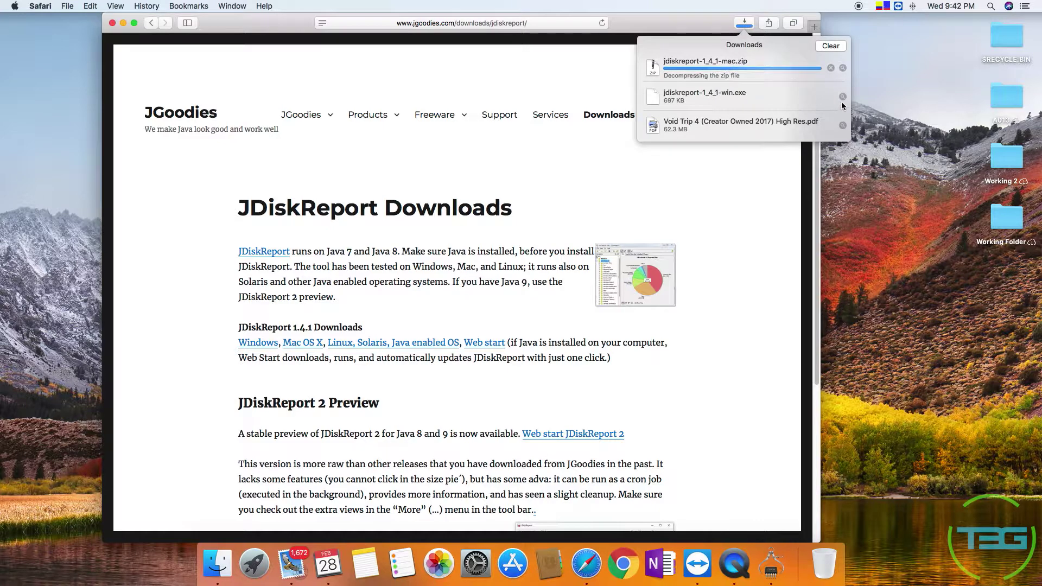
- Move the downloaded jdiskreport-1_4_1-win.exe to the Trash
{"action": "left_click", "coordinate": [842, 96]}
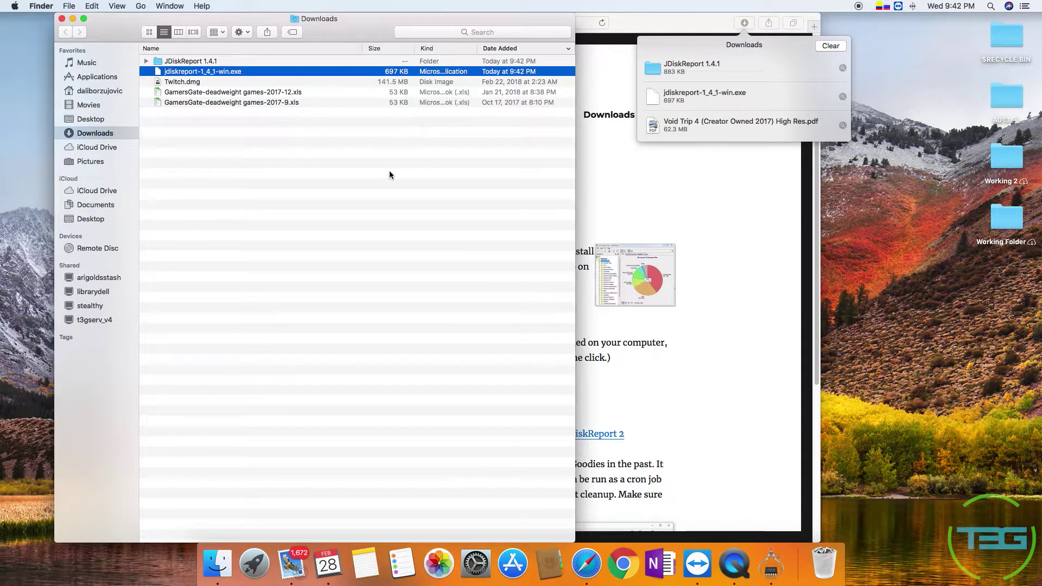
{"action": "right_click", "coordinate": [229, 70]}
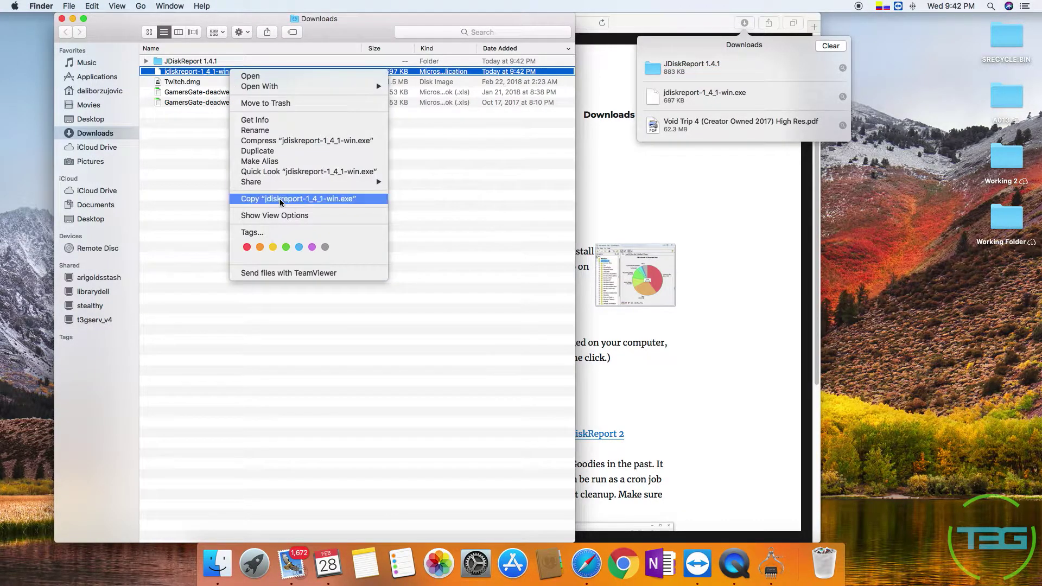
{"action": "left_click", "coordinate": [266, 103]}
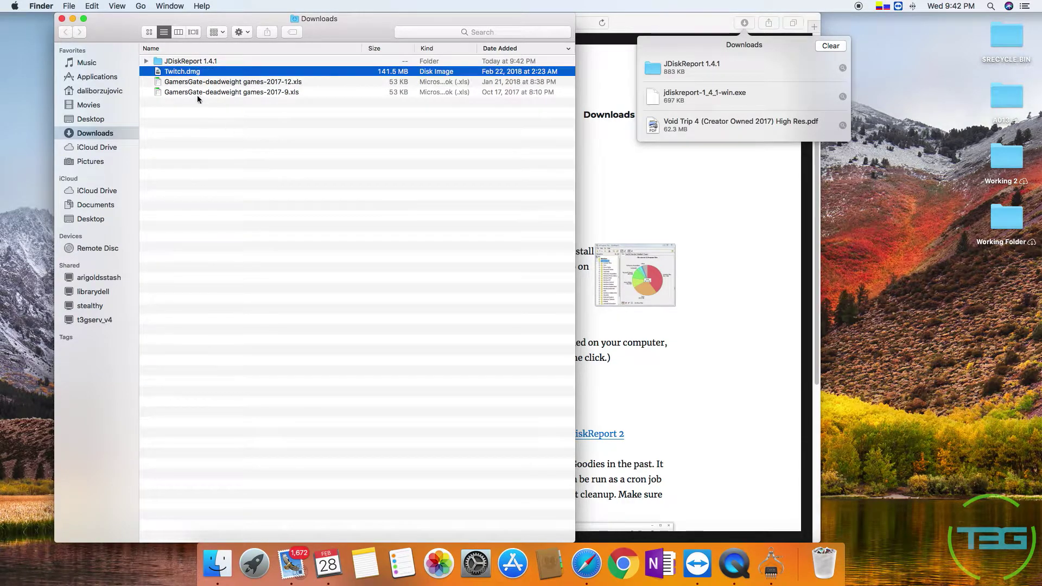
{"action": "left_click", "coordinate": [271, 214]}
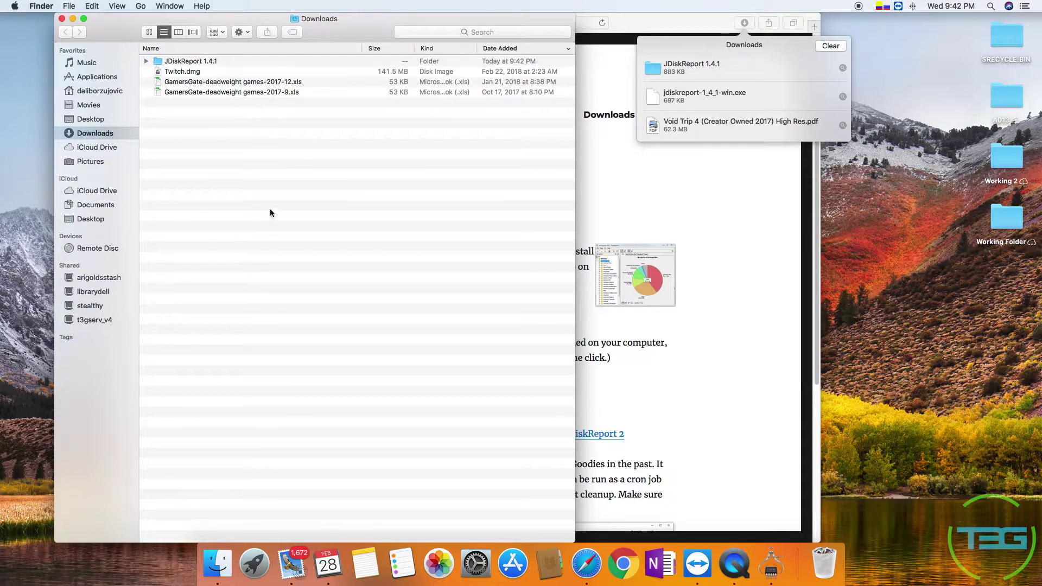
- Copy JDiskReport.app from the JDiskReport 1.4.1 folder into Applications
{"action": "left_click", "coordinate": [241, 63]}
{"action": "double_click", "coordinate": [233, 64]}
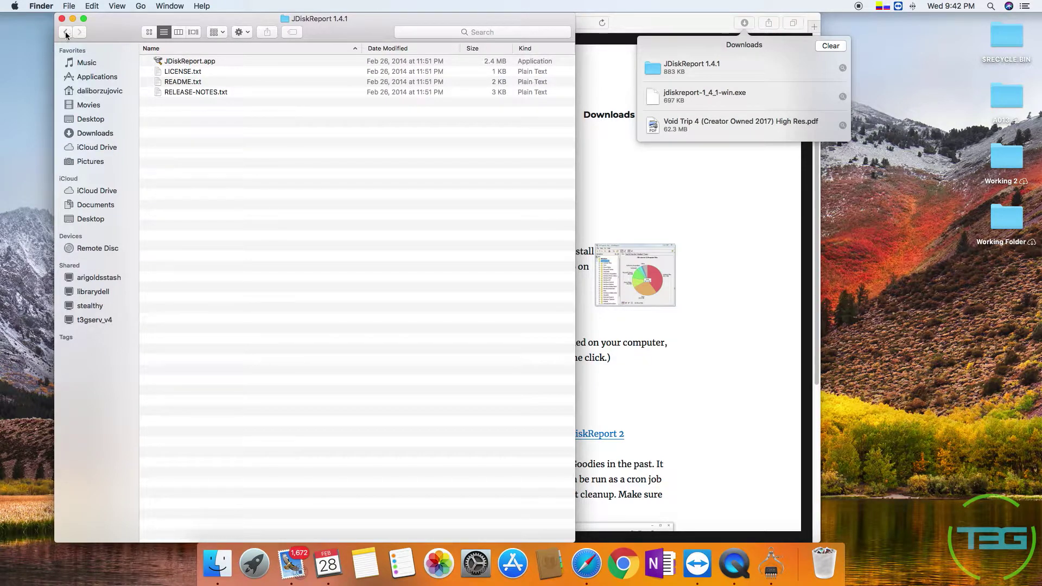
{"action": "left_click_drag", "start_coordinate": [189, 60], "coordinate": [109, 79]}
{"action": "left_click", "coordinate": [109, 80]}
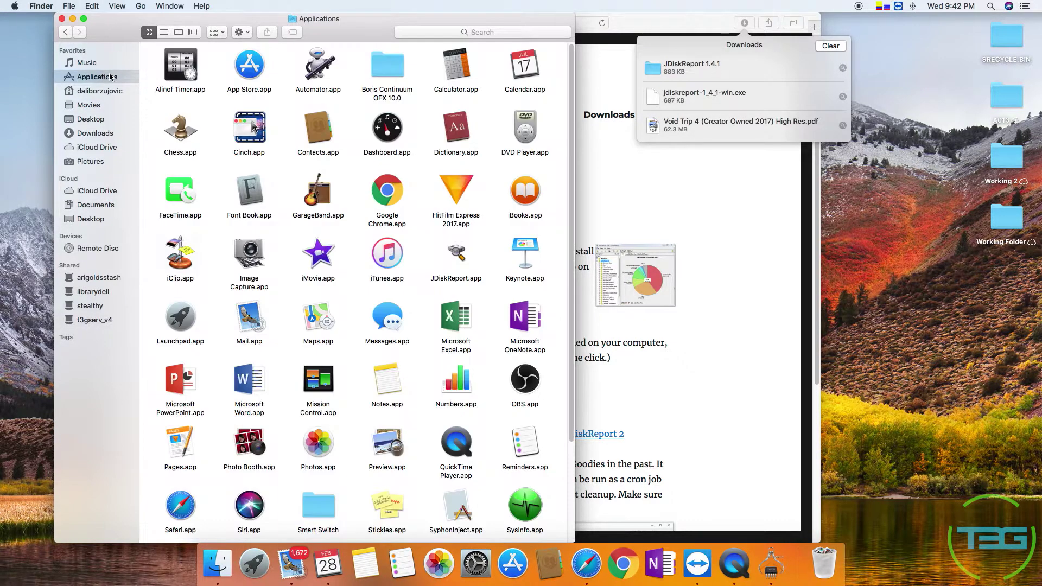
- Move JDiskReport.app into the Utilities folder with administrator authorization and try launching it
{"action": "scroll", "coordinate": [296, 215], "scroll_direction": "down", "scroll_amount": 5}
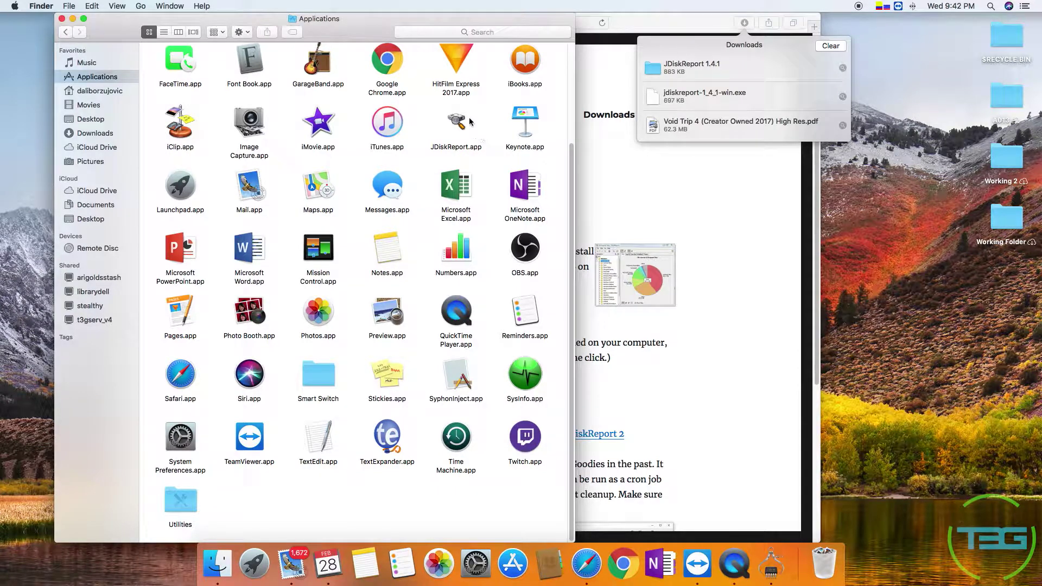
{"action": "left_click_drag", "start_coordinate": [461, 124], "coordinate": [184, 499]}
{"action": "left_click", "coordinate": [601, 191]}
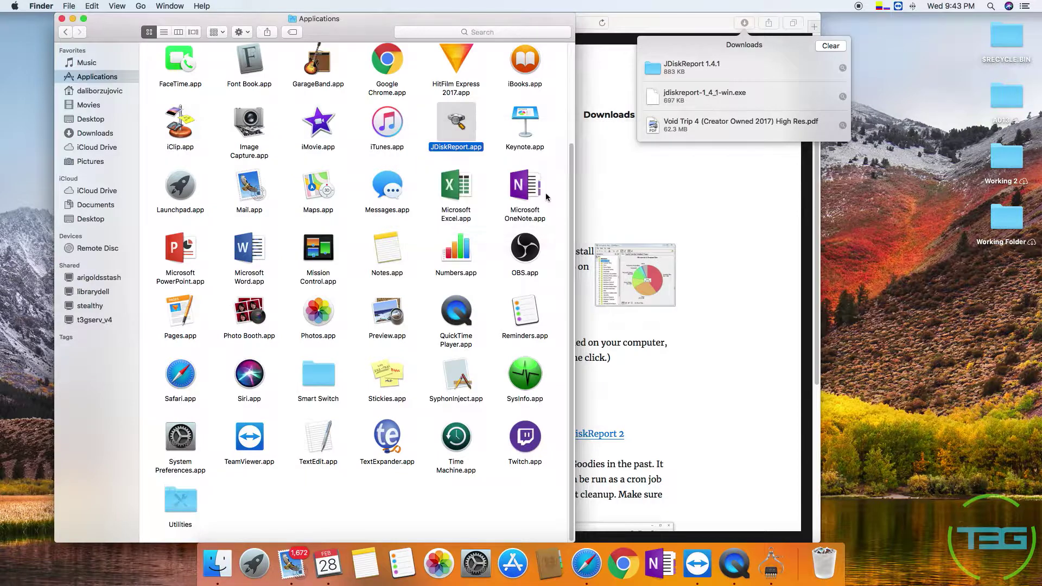
{"action": "left_click_drag", "start_coordinate": [251, 503], "coordinate": [325, 447]}
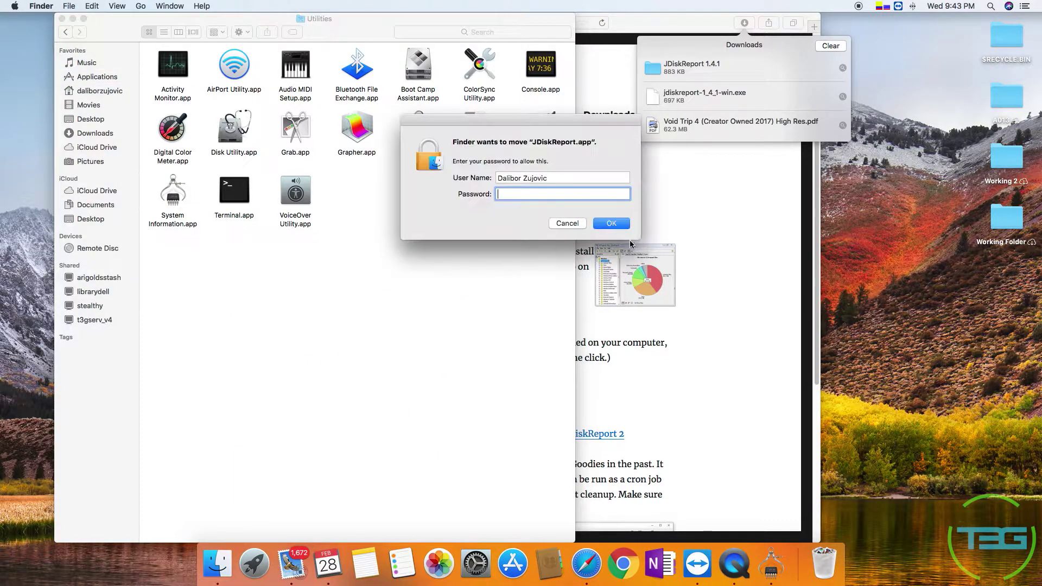
{"action": "type", "text": "••••••••"}
{"action": "key", "text": "Return"}
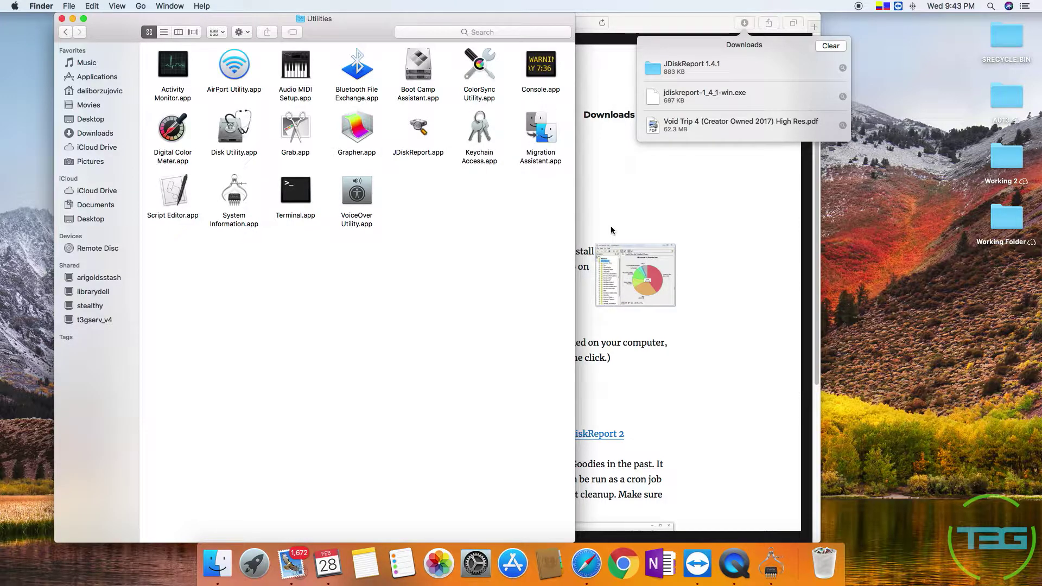
{"action": "double_click", "coordinate": [419, 130]}
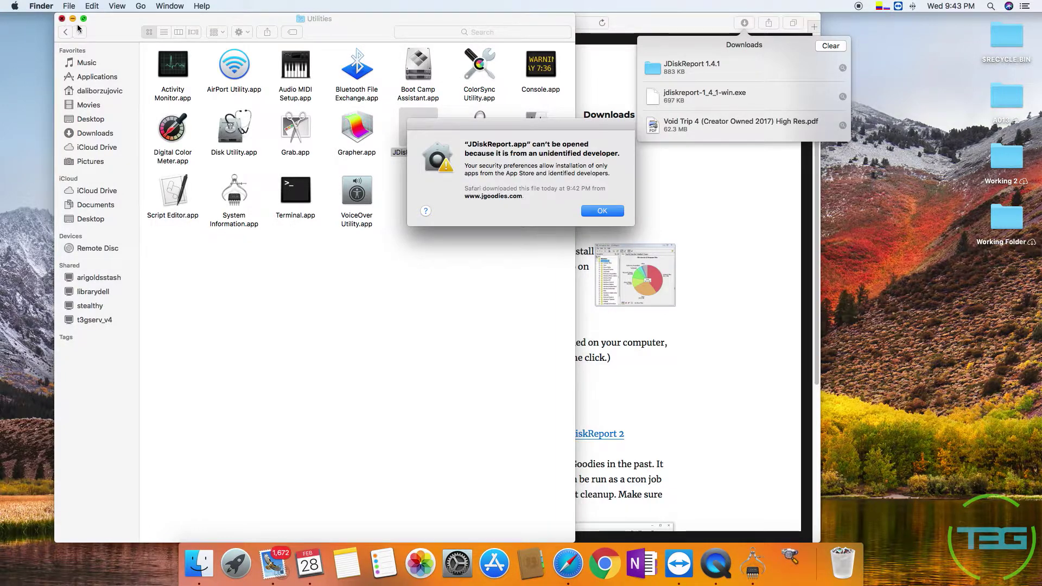
- Dismiss the can't-be-opened warnings and reopen Finder at the Utilities folder holding JDiskReport.app
{"action": "key", "text": "super+w"}
{"action": "left_click", "coordinate": [592, 212]}
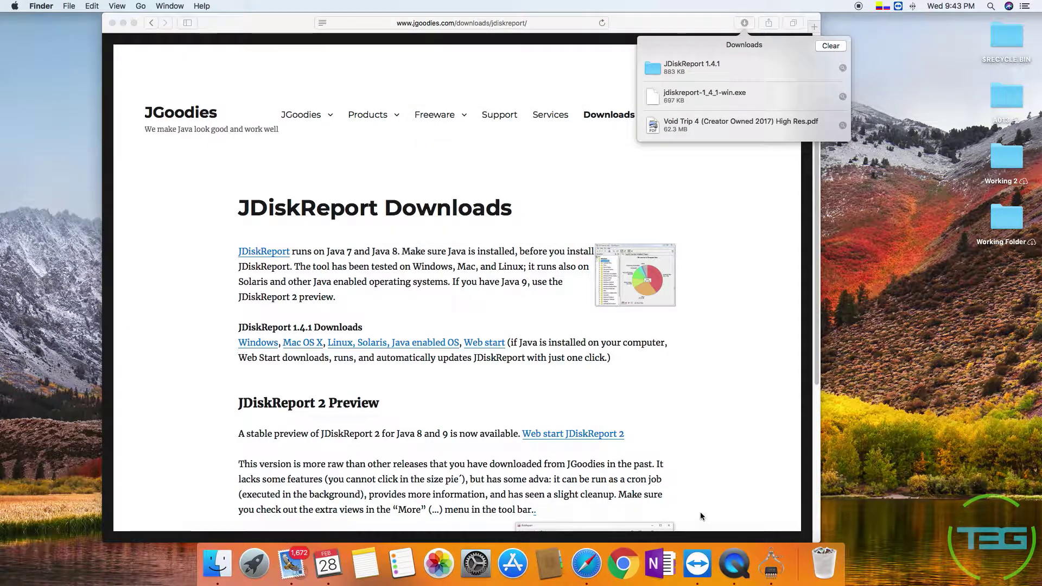
{"action": "key", "text": "super+n"}
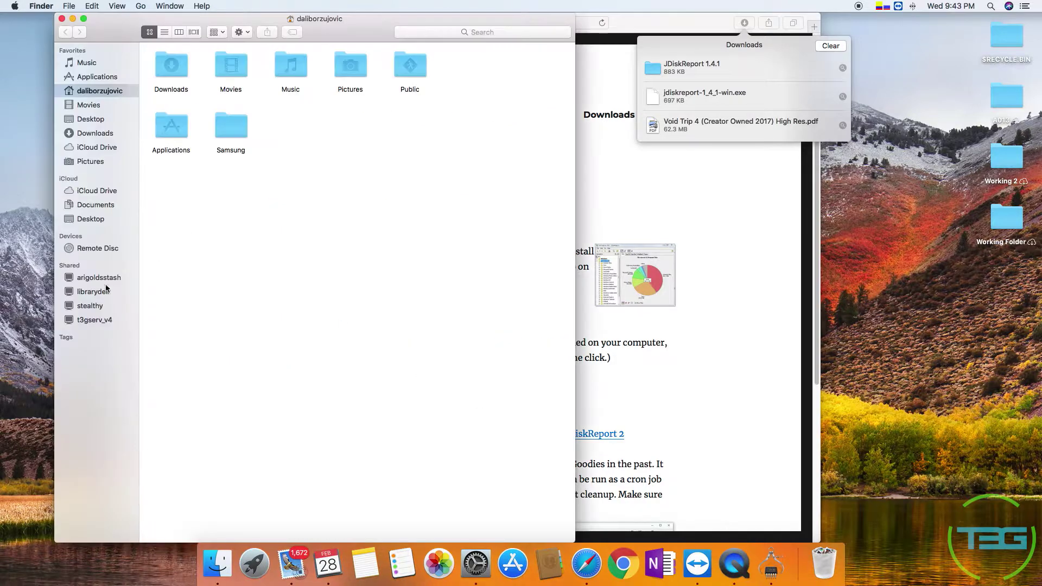
{"action": "left_click", "coordinate": [95, 77]}
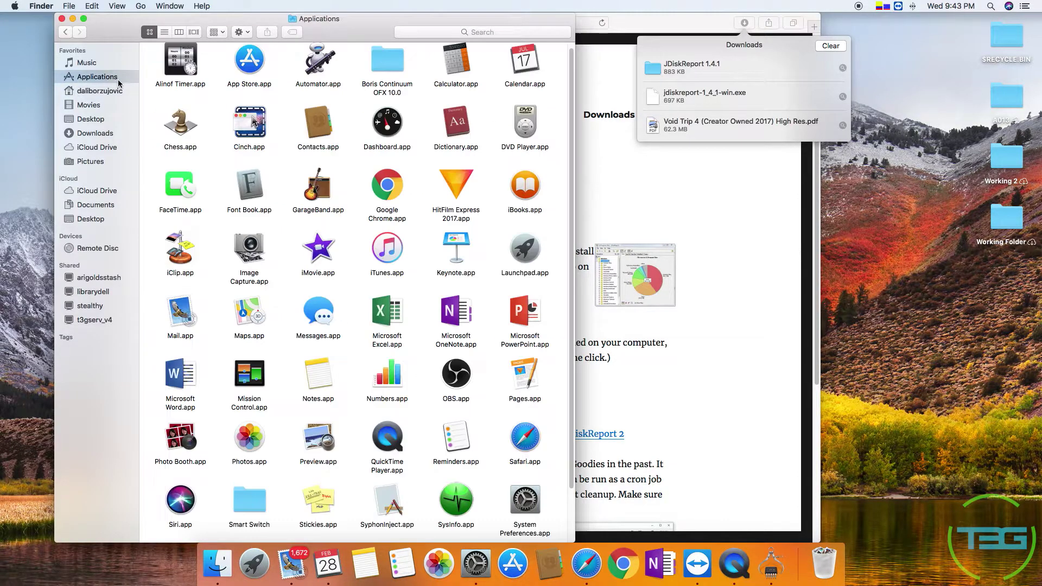
{"action": "scroll", "coordinate": [235, 262], "scroll_direction": "down", "scroll_amount": 3}
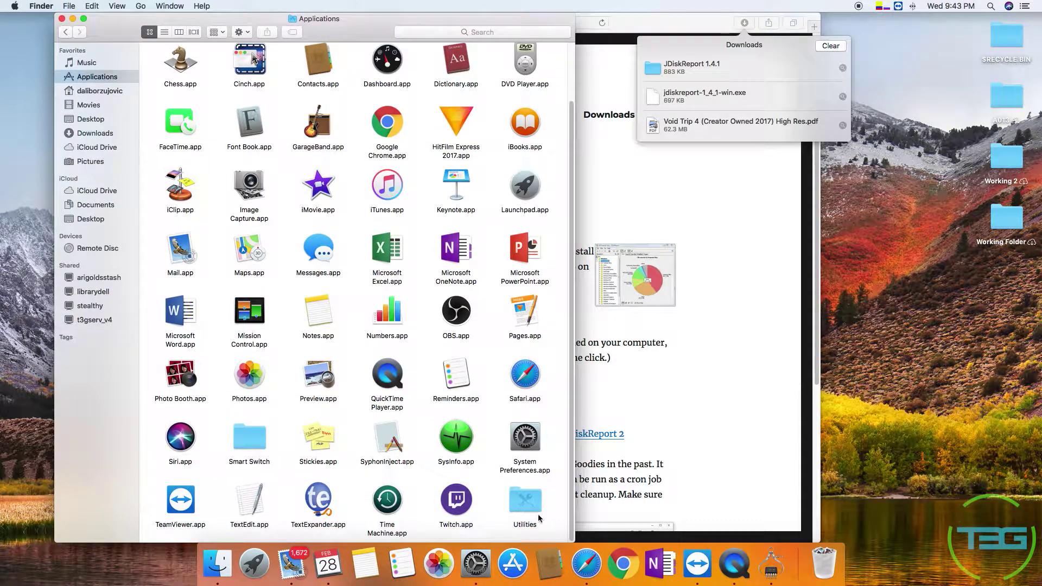
{"action": "double_click", "coordinate": [525, 499]}
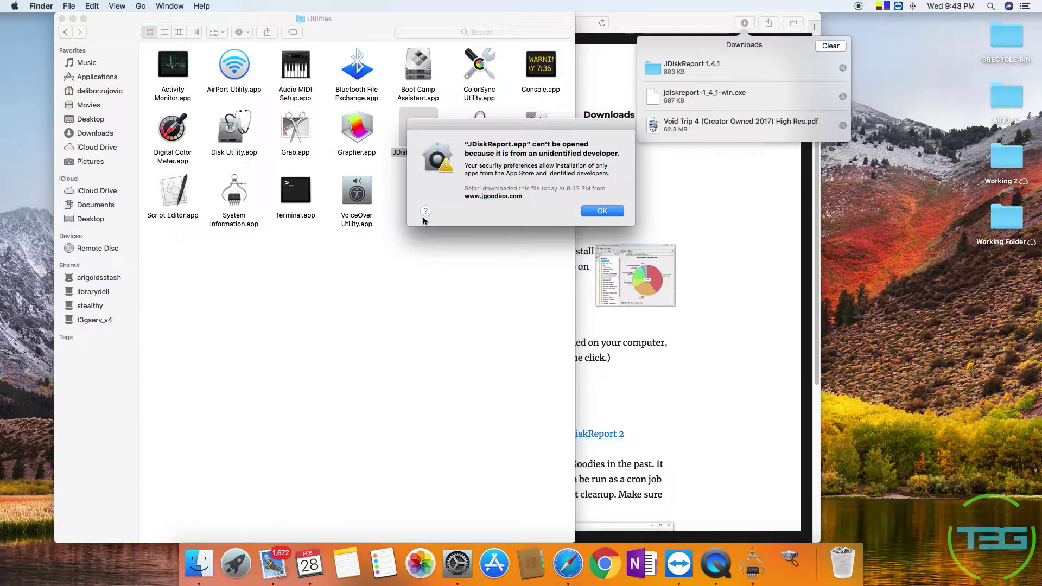
{"action": "left_click", "coordinate": [602, 212]}
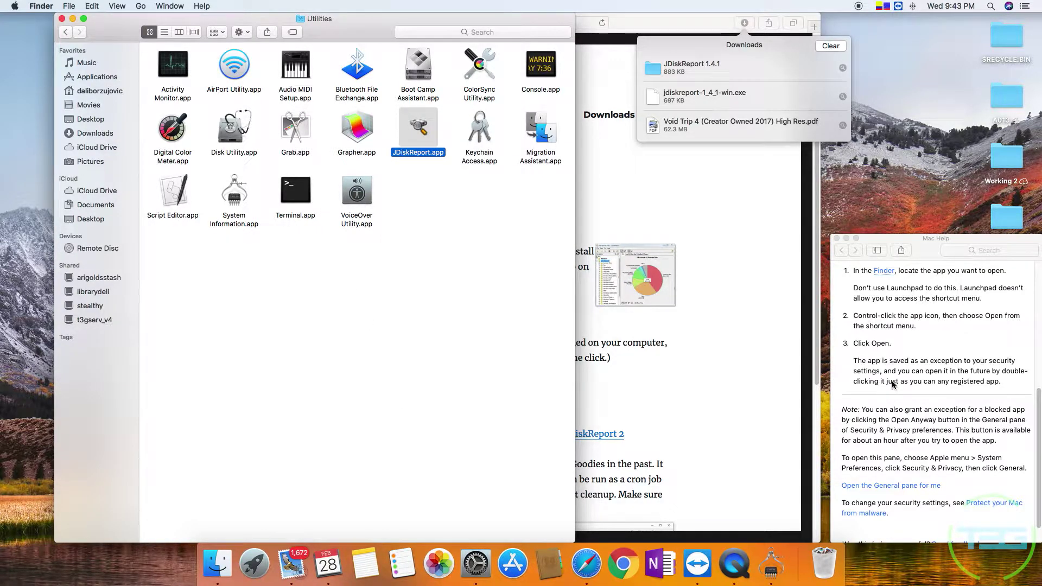
- Open JDiskReport.app via the shortcut menu, confirming the unidentified-developer prompt
{"action": "left_click", "coordinate": [443, 188]}
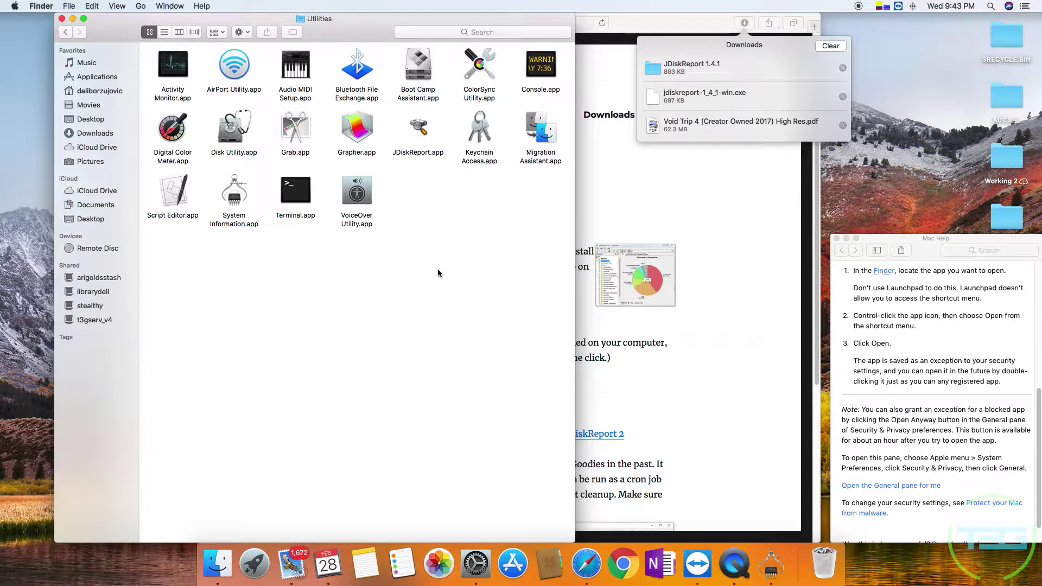
{"action": "right_click", "coordinate": [428, 139]}
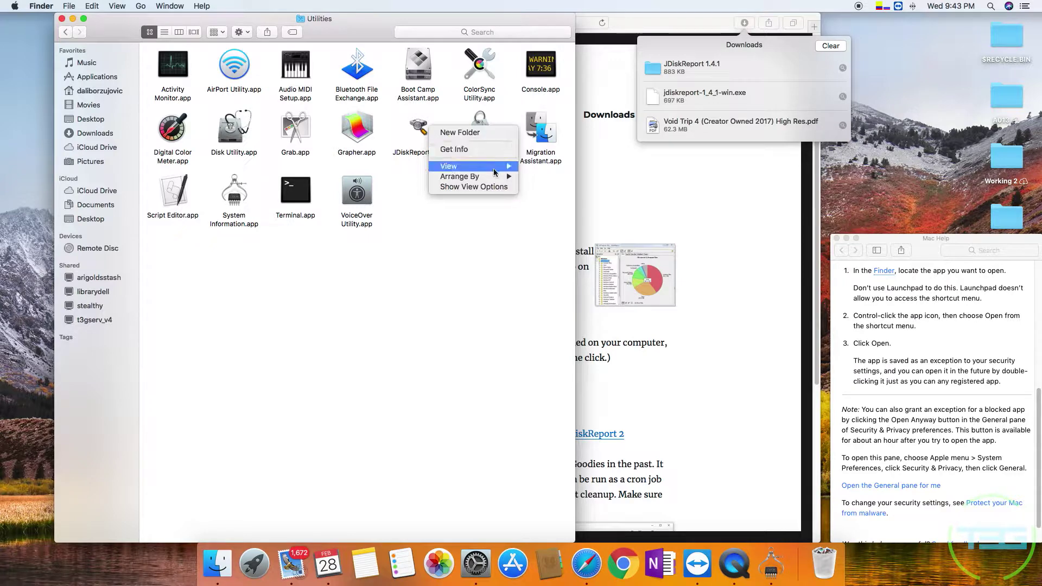
{"action": "left_click", "coordinate": [419, 129]}
{"action": "right_click", "coordinate": [419, 129]}
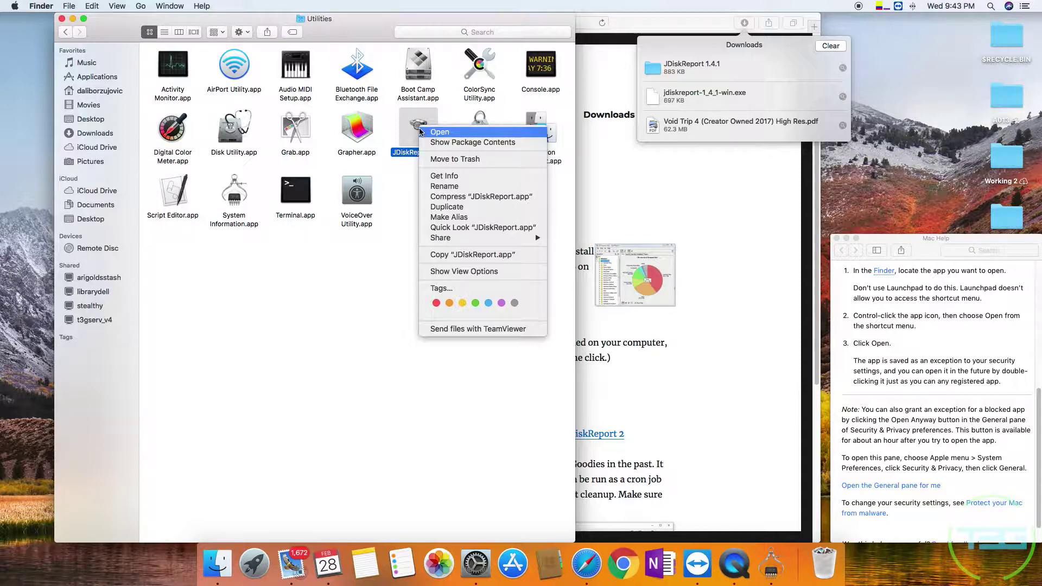
{"action": "left_click", "coordinate": [422, 132]}
{"action": "left_click", "coordinate": [552, 216]}
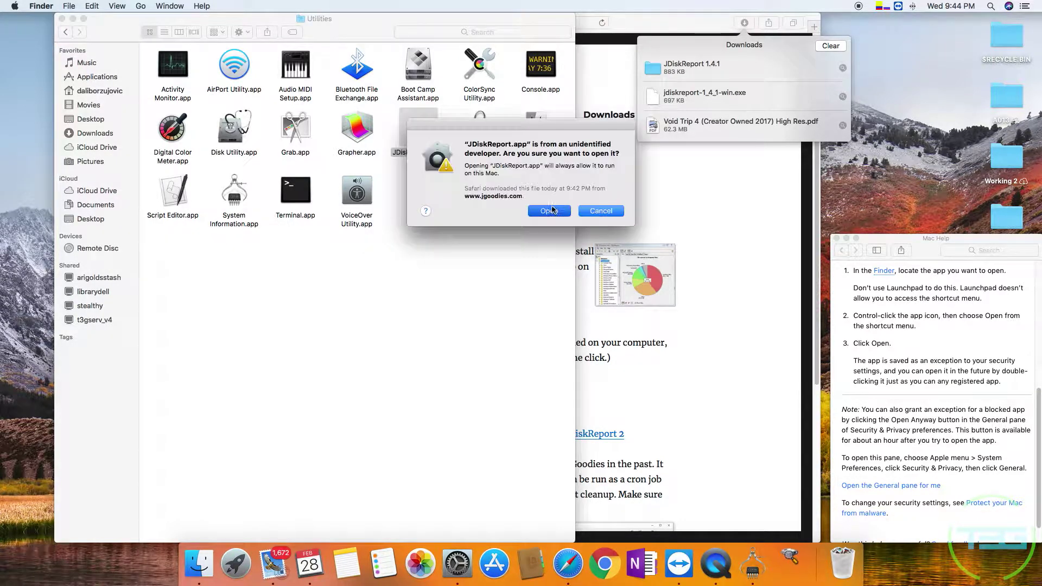
- Close the Mac Help window and dismiss the Java Runtime Environment error
{"action": "left_click", "coordinate": [836, 238]}
{"action": "left_click", "coordinate": [602, 153]}
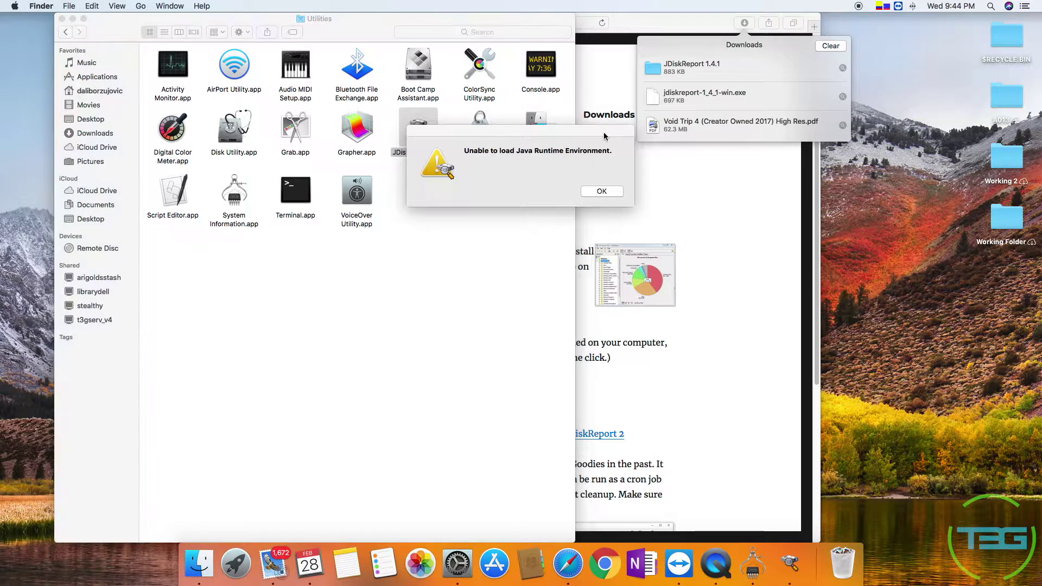
{"action": "left_click", "coordinate": [602, 191]}
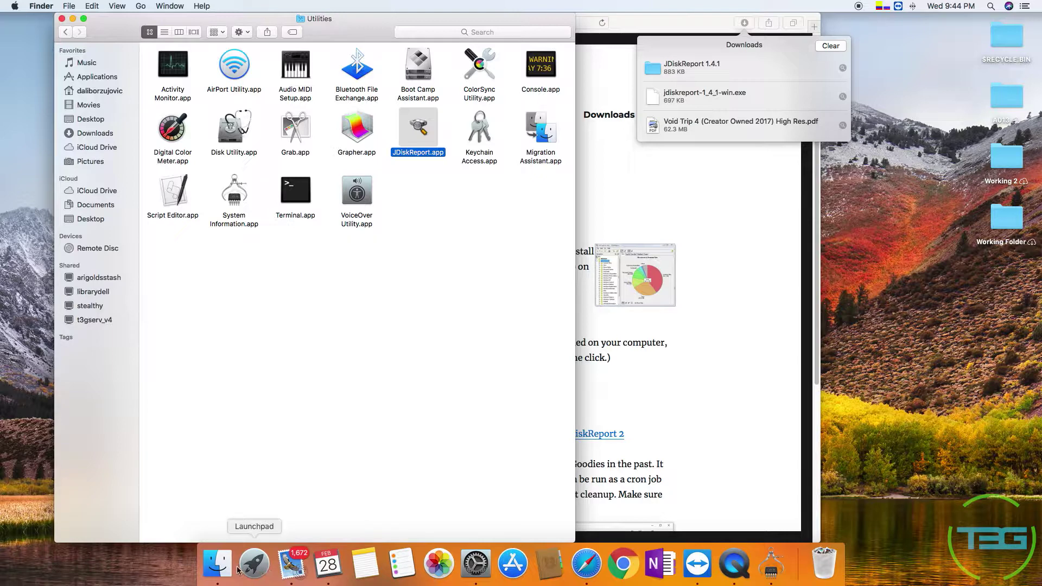
- Install Java 8 Update 161 from java.com, then close the installer and browser window
{"action": "left_click", "coordinate": [586, 47]}
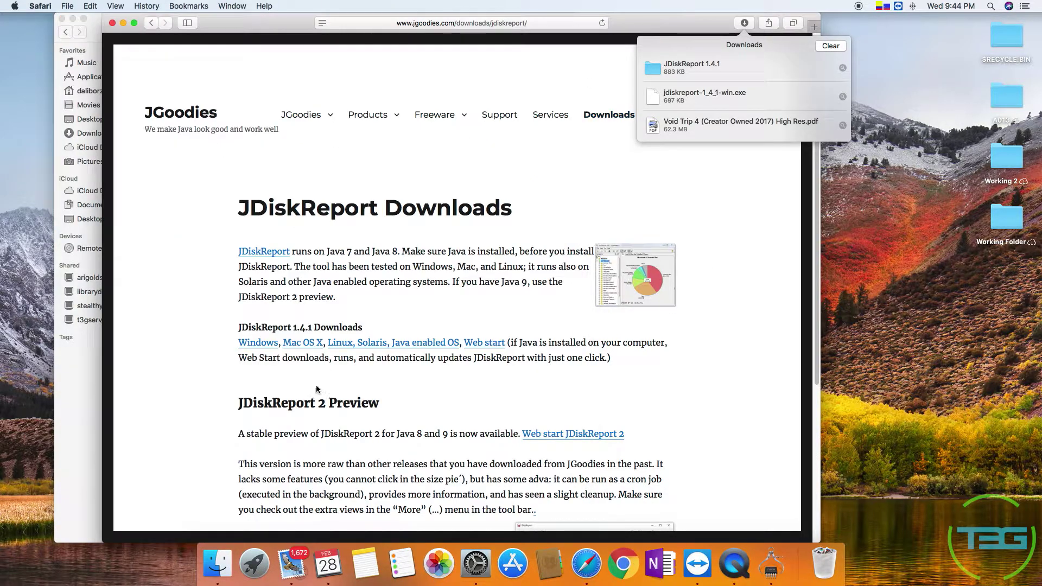
{"action": "left_click", "coordinate": [813, 27]}
{"action": "type", "text": "java."}
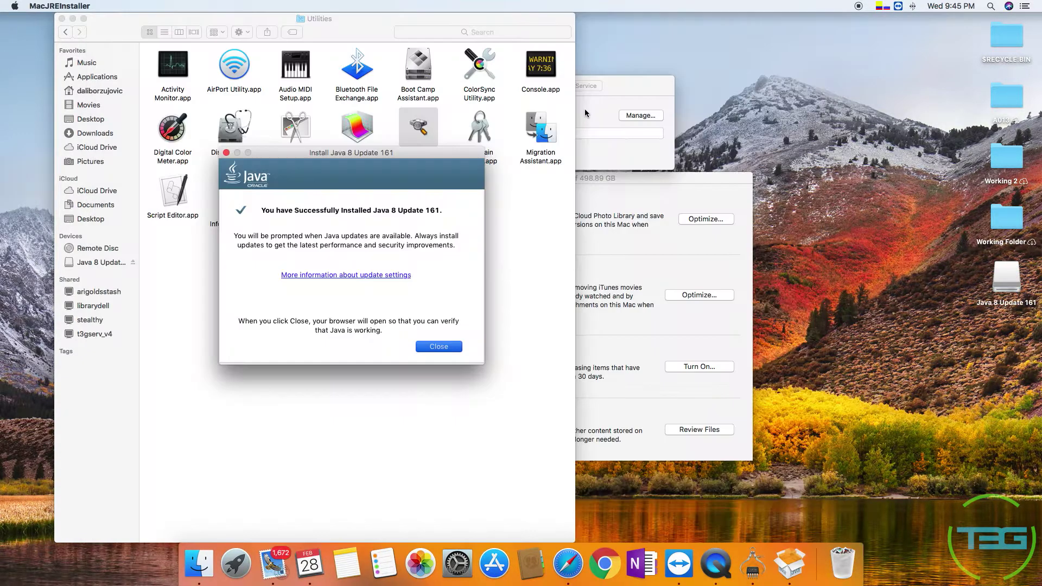
{"action": "left_click", "coordinate": [427, 345]}
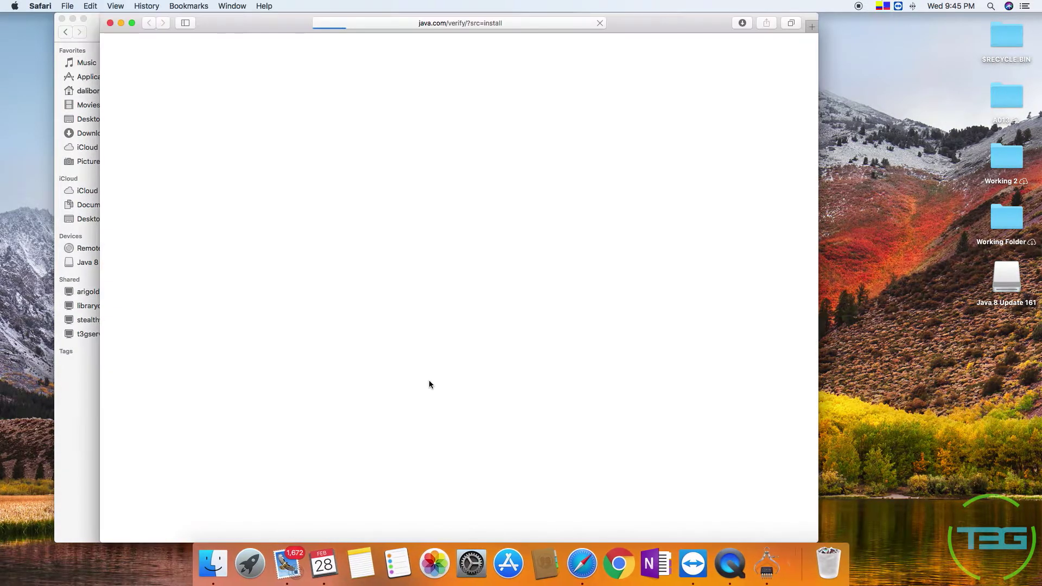
{"action": "left_click", "coordinate": [111, 24]}
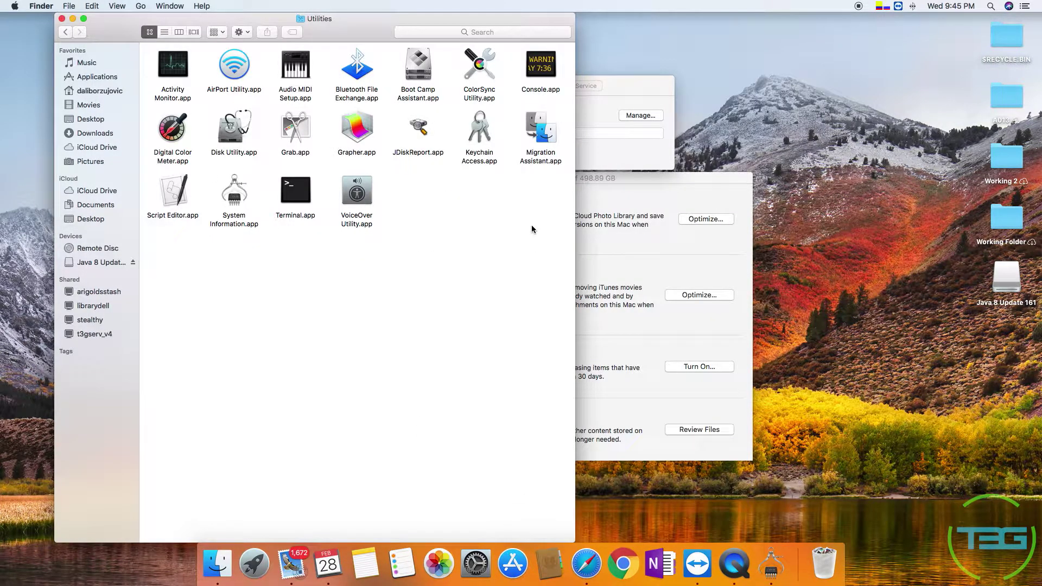
{"action": "left_click", "coordinate": [770, 564]}
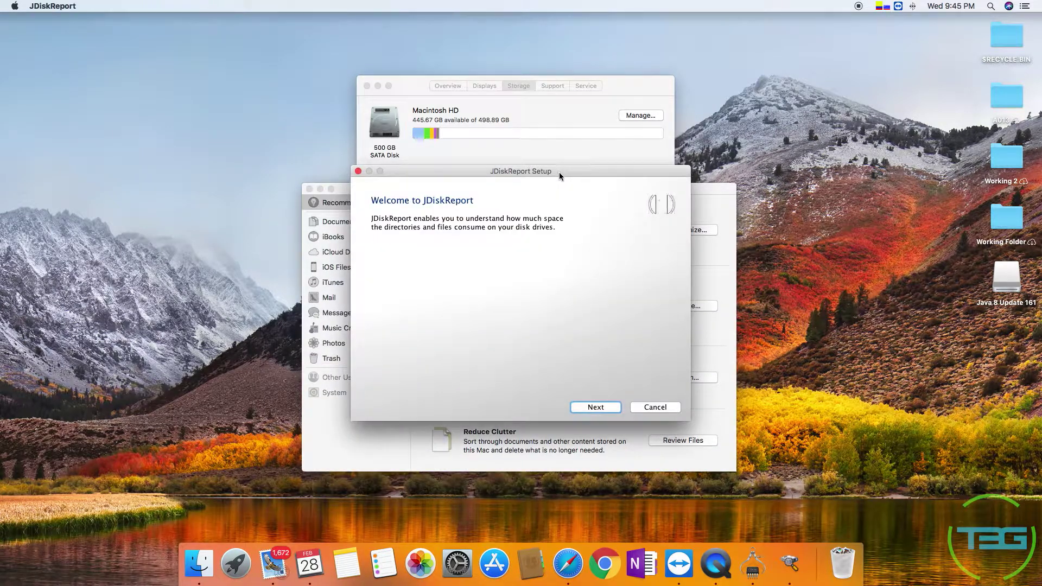
- Complete the JDiskReport 1.4.1 setup wizard, accepting the licence terms
{"action": "left_click_drag", "start_coordinate": [559, 178], "coordinate": [560, 158]}
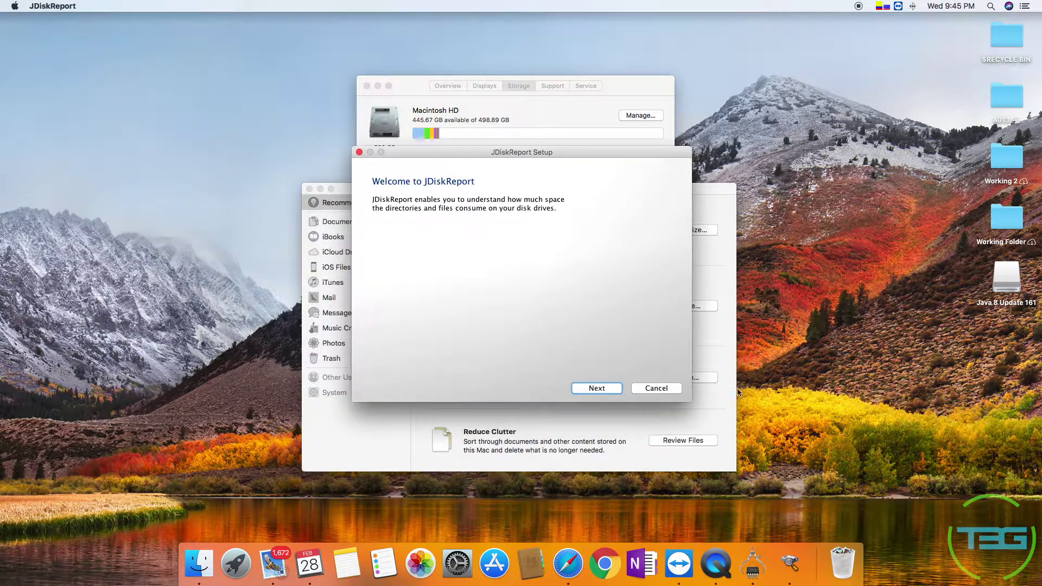
{"action": "left_click", "coordinate": [598, 389]}
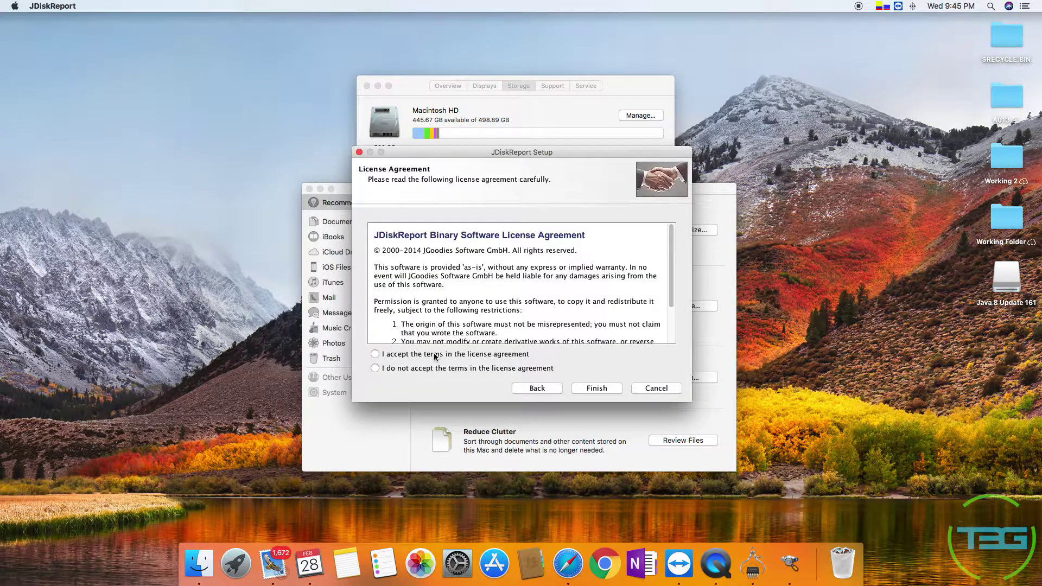
{"action": "left_click", "coordinate": [516, 356]}
{"action": "left_click", "coordinate": [597, 390]}
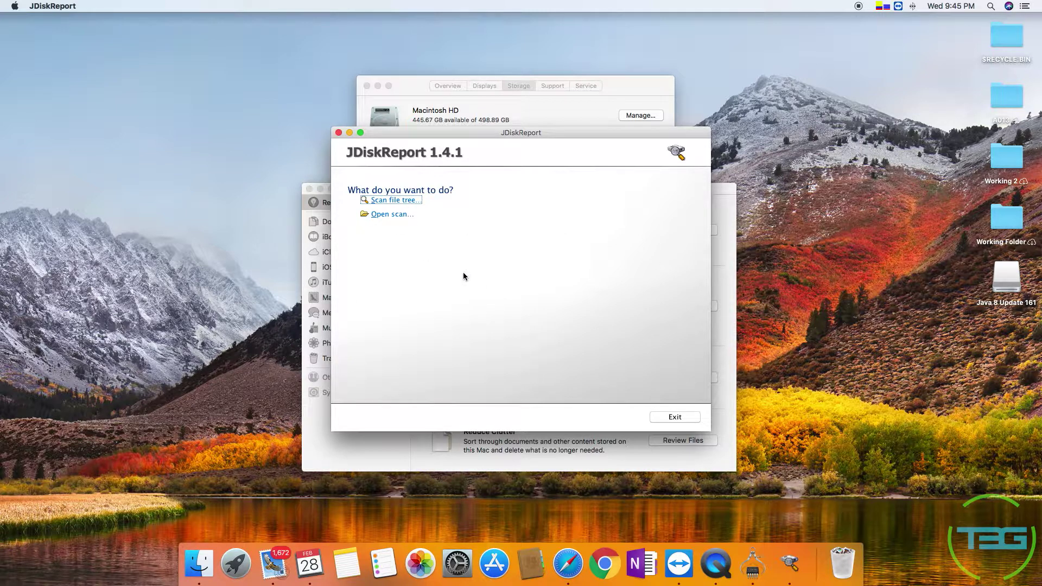
- Scan the root directory / to chart folder sizes totalling 49.6 GB
{"action": "left_click", "coordinate": [398, 216]}
{"action": "left_click", "coordinate": [413, 204]}
{"action": "left_click", "coordinate": [400, 248]}
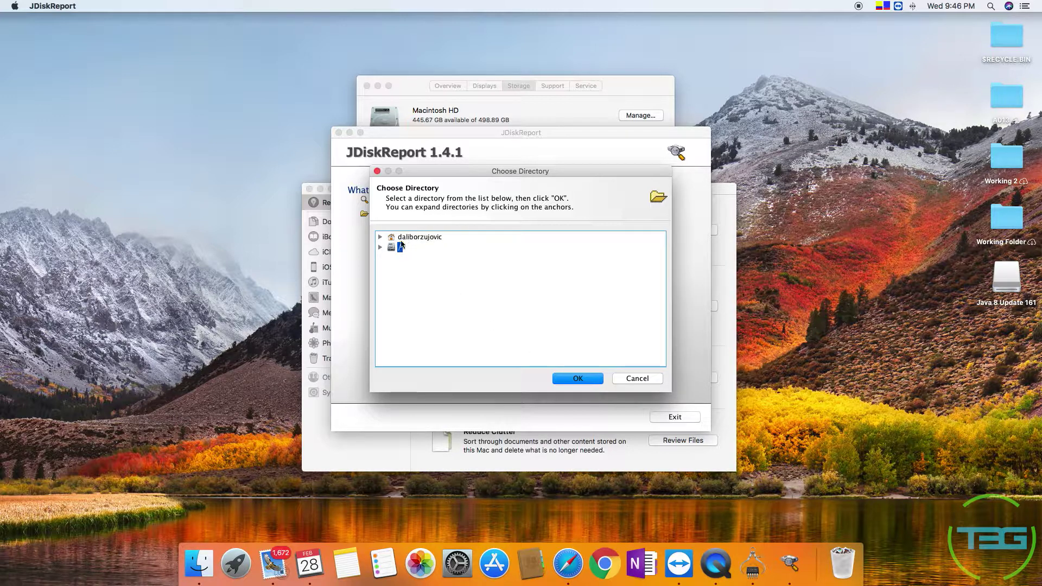
{"action": "left_click", "coordinate": [572, 378]}
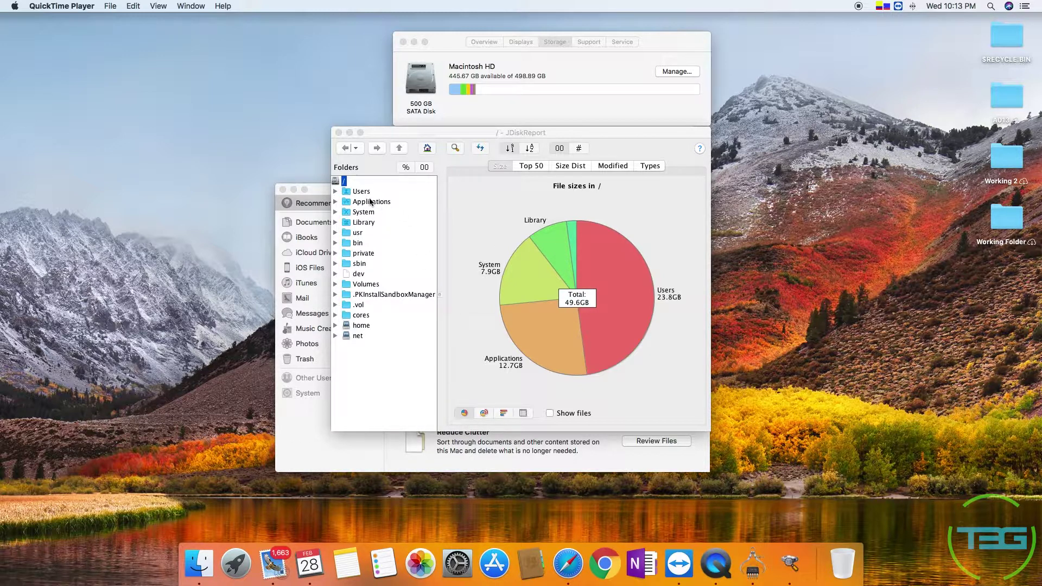
{"action": "left_click", "coordinate": [483, 414]}
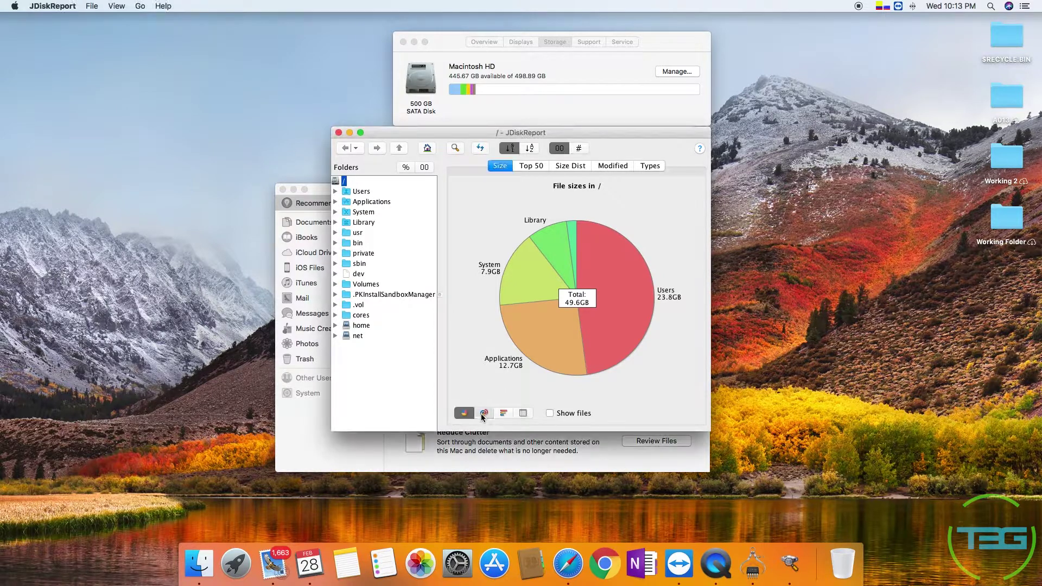
{"action": "left_click", "coordinate": [483, 414]}
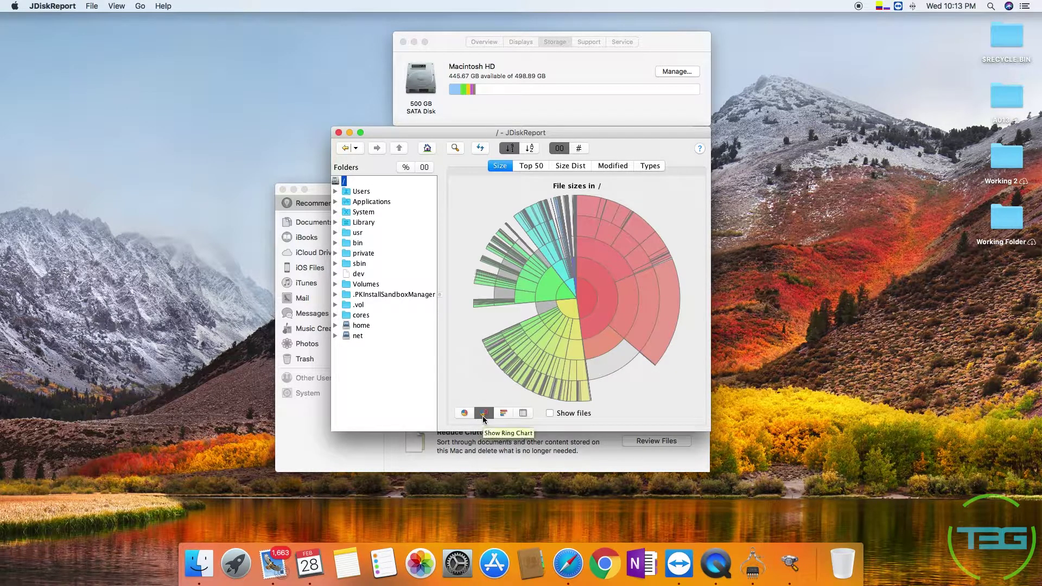
{"action": "left_click", "coordinate": [497, 415]}
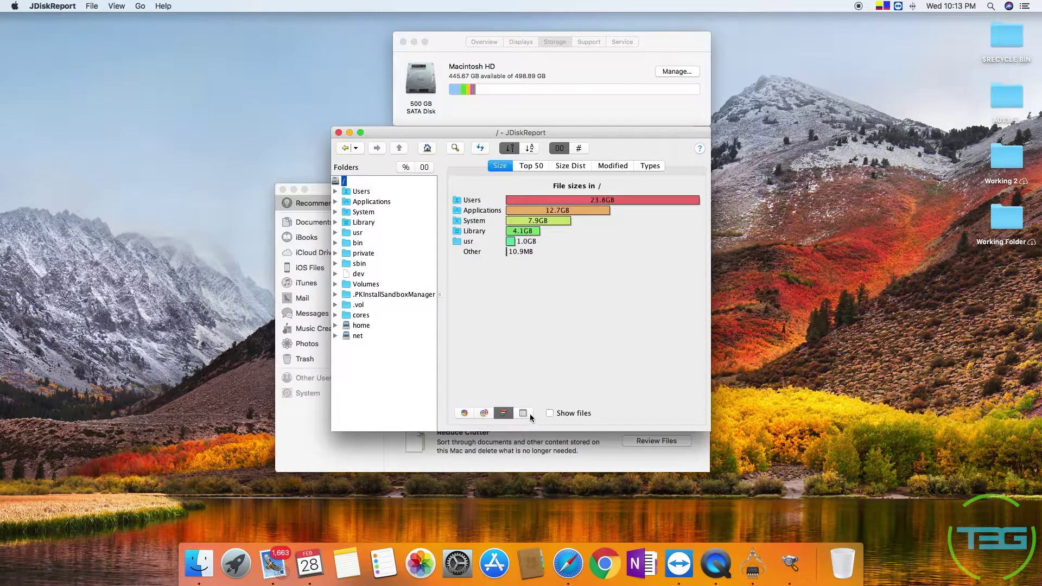
{"action": "left_click", "coordinate": [528, 413]}
{"action": "left_click", "coordinate": [496, 415]}
{"action": "left_click", "coordinate": [464, 413]}
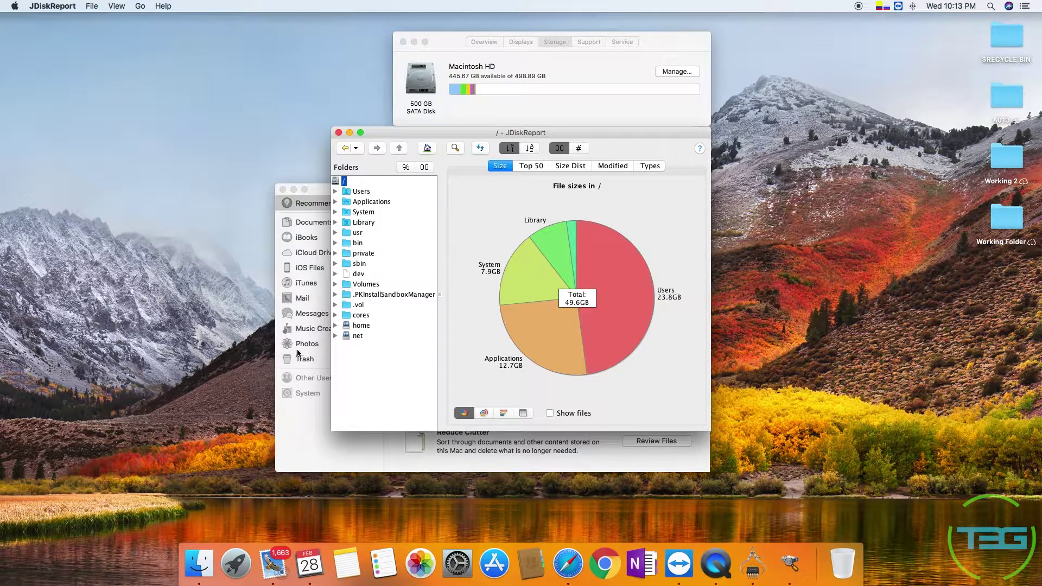
- Move the storage windows aside, then close Storage Management and System Information to reveal the pie chart
{"action": "left_click_drag", "start_coordinate": [320, 197], "coordinate": [190, 213]}
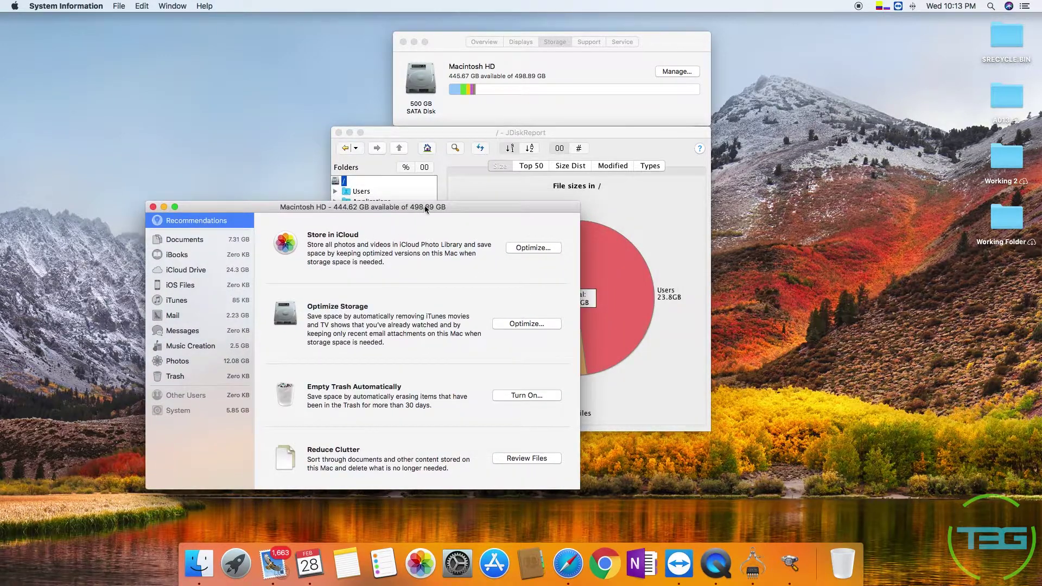
{"action": "left_click_drag", "start_coordinate": [426, 210], "coordinate": [324, 223]}
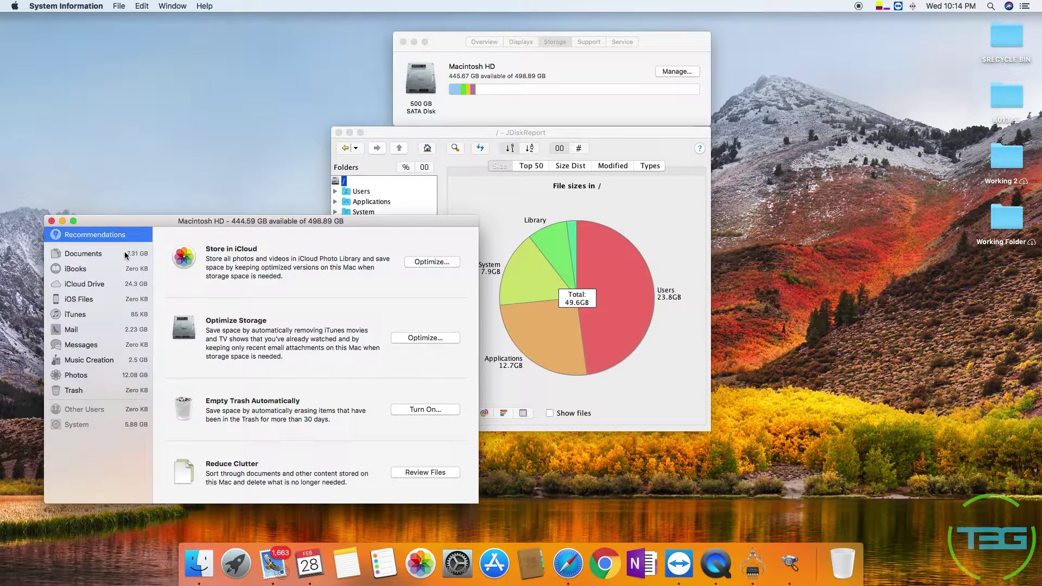
{"action": "left_click", "coordinate": [51, 221]}
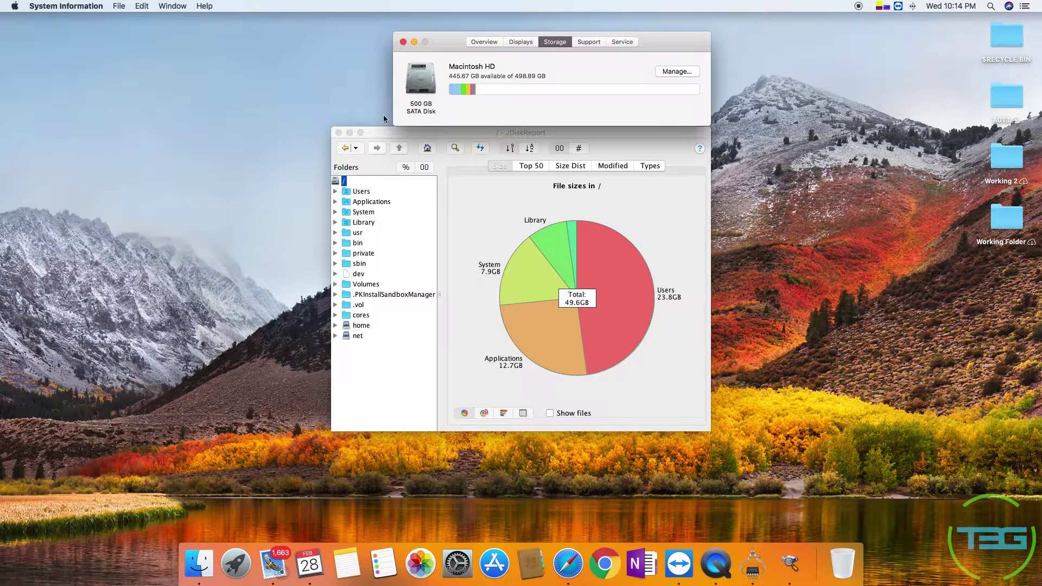
{"action": "left_click", "coordinate": [402, 42]}
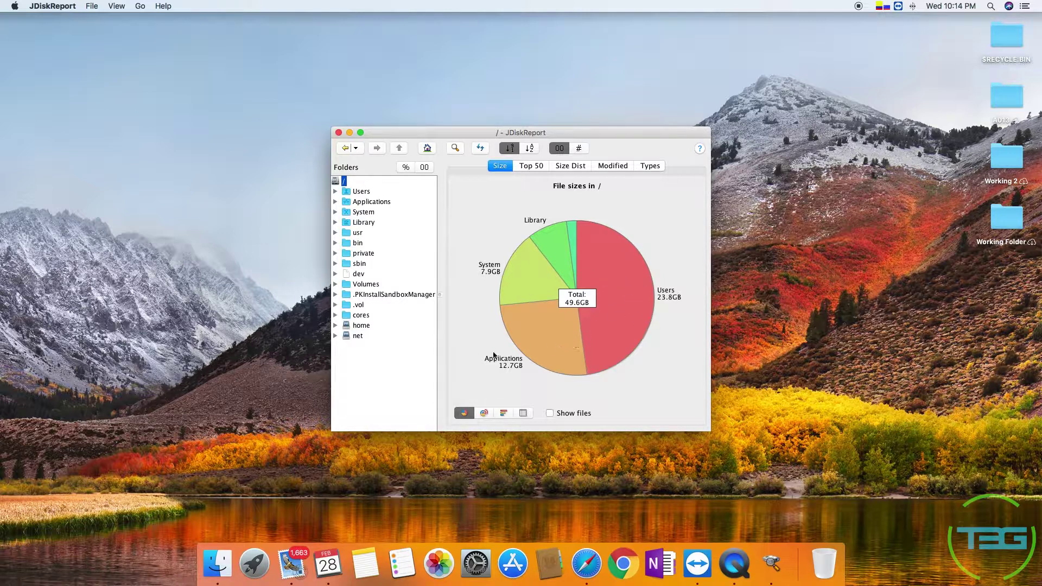
- Drill into Applications in the size pie, browse its app list, then return to /
{"action": "left_click", "coordinate": [526, 332]}
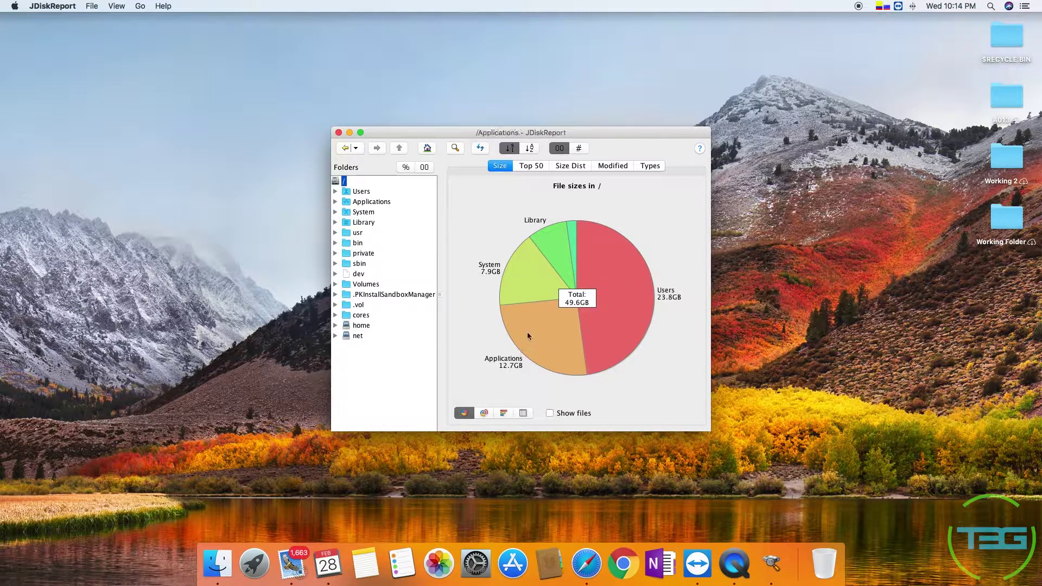
{"action": "left_click", "coordinate": [367, 204]}
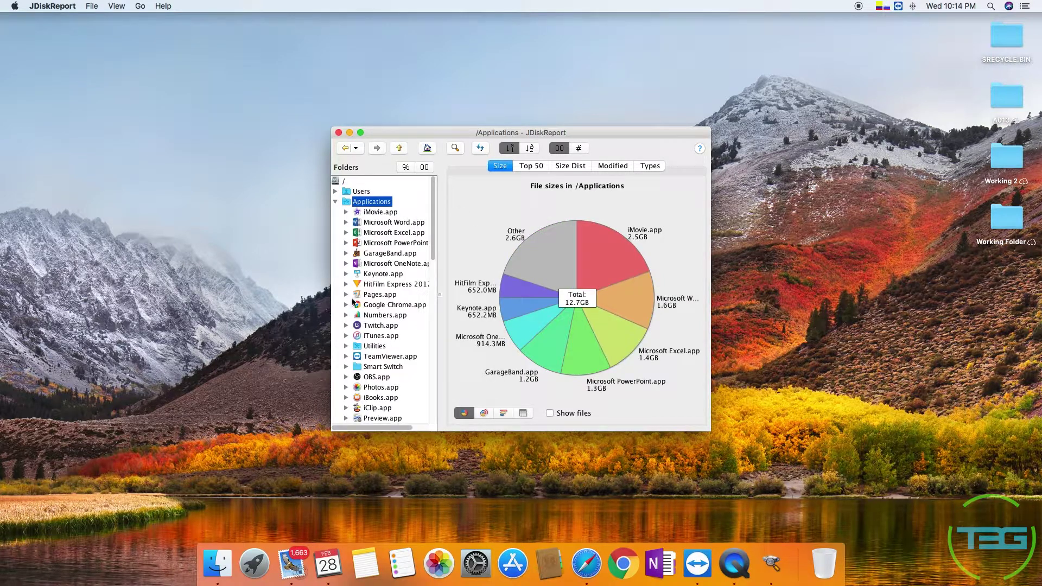
{"action": "scroll", "coordinate": [365, 295], "scroll_direction": "down", "scroll_amount": 3}
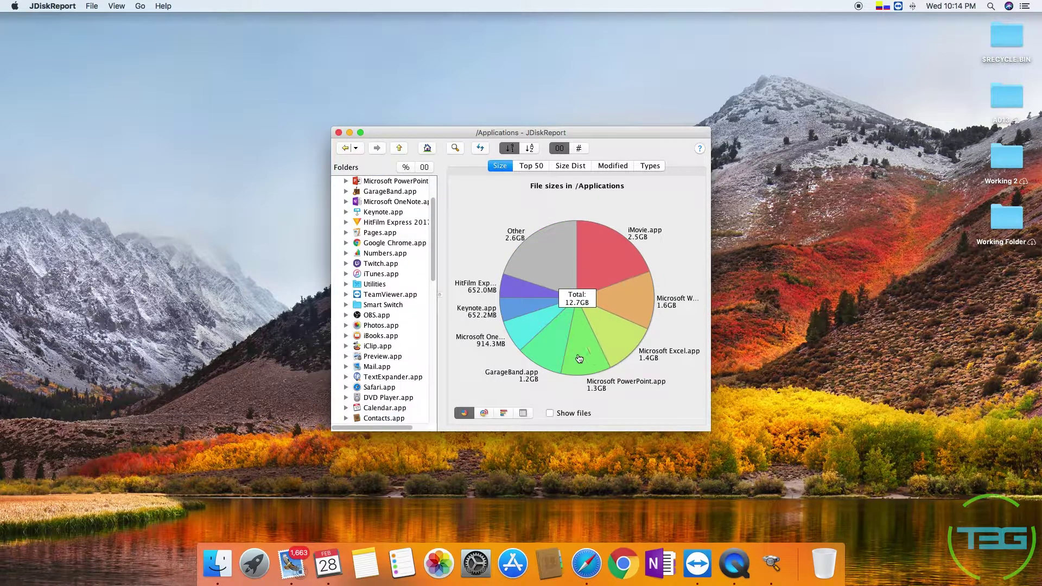
{"action": "scroll", "coordinate": [369, 305], "scroll_direction": "down", "scroll_amount": 10}
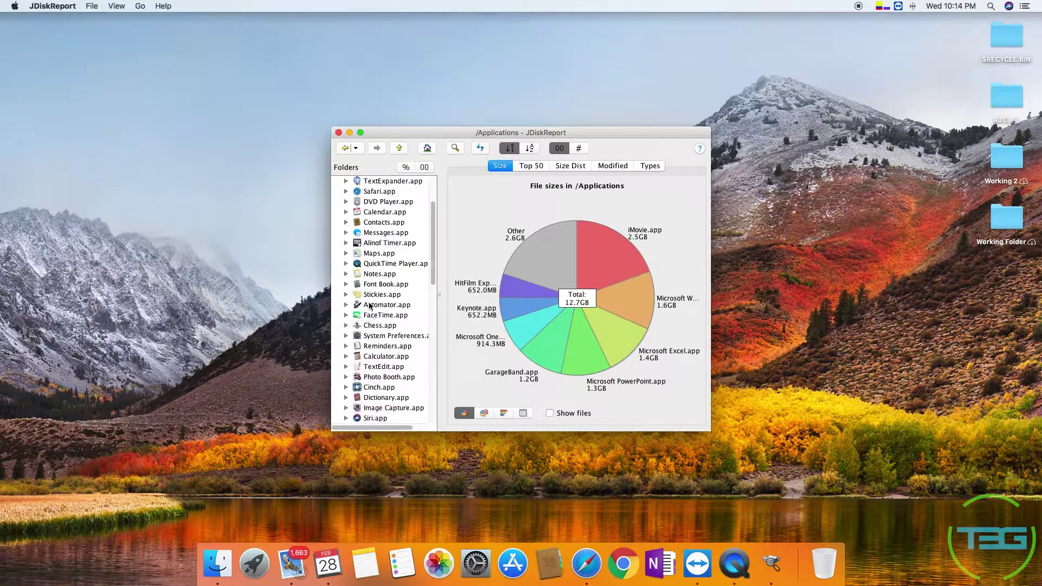
{"action": "scroll", "coordinate": [369, 306], "scroll_direction": "up", "scroll_amount": 10}
{"action": "left_click", "coordinate": [335, 202]}
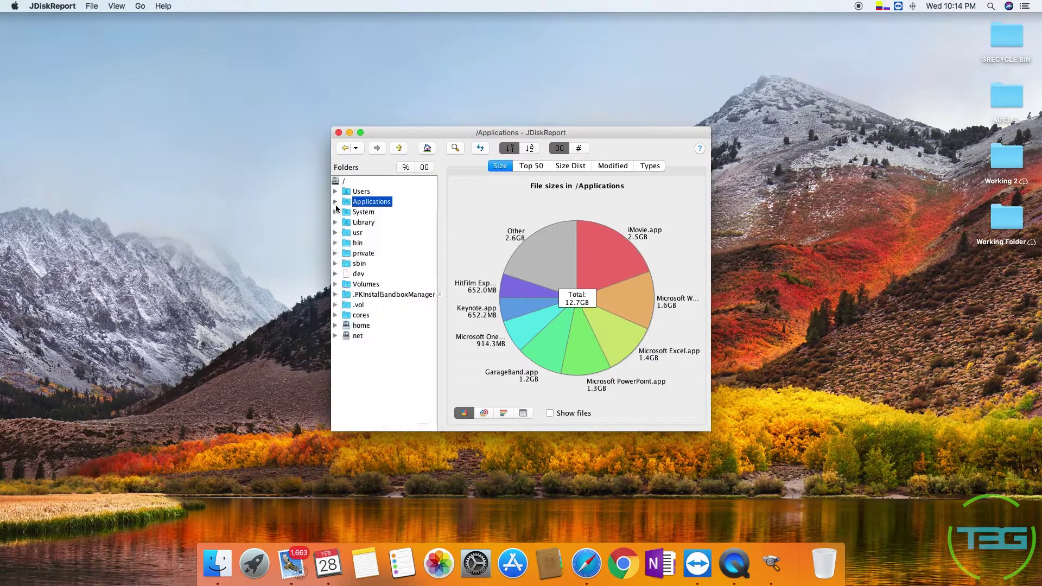
{"action": "left_click", "coordinate": [341, 181]}
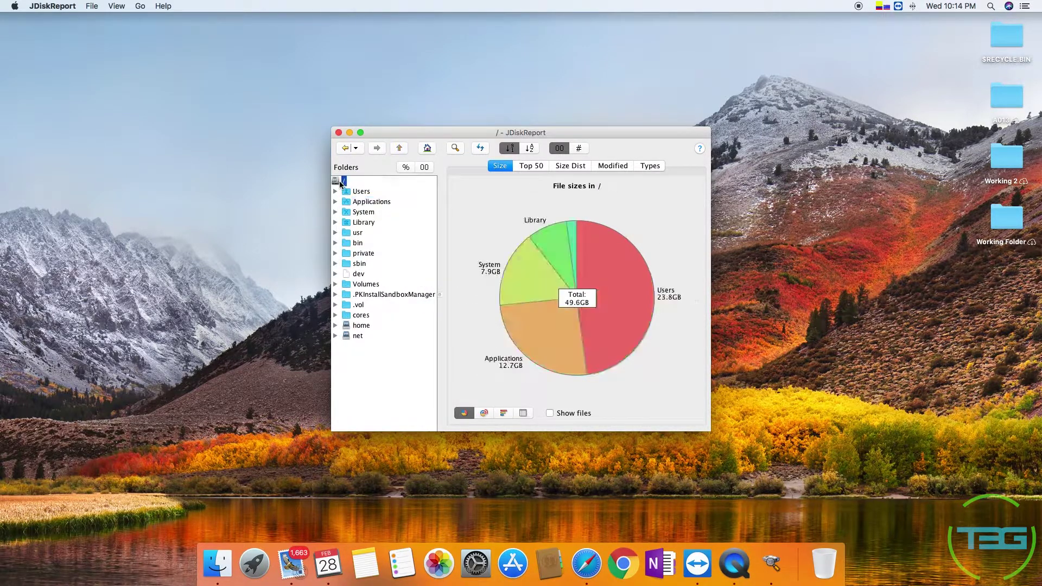
- View /System at 7.9GB, then chart /Library totalling 4.1GB
{"action": "left_click", "coordinate": [512, 290]}
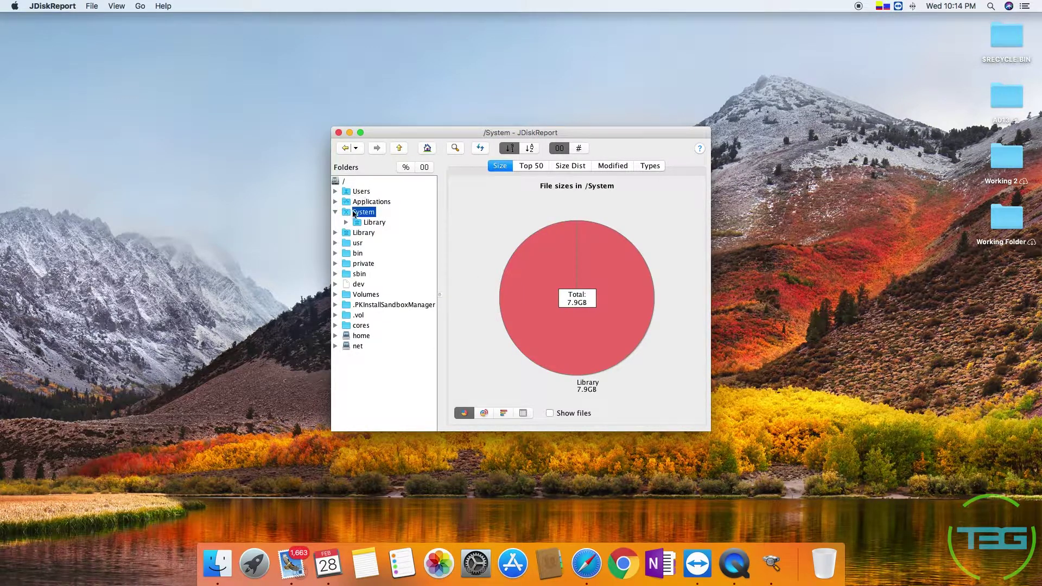
{"action": "left_click", "coordinate": [338, 181]}
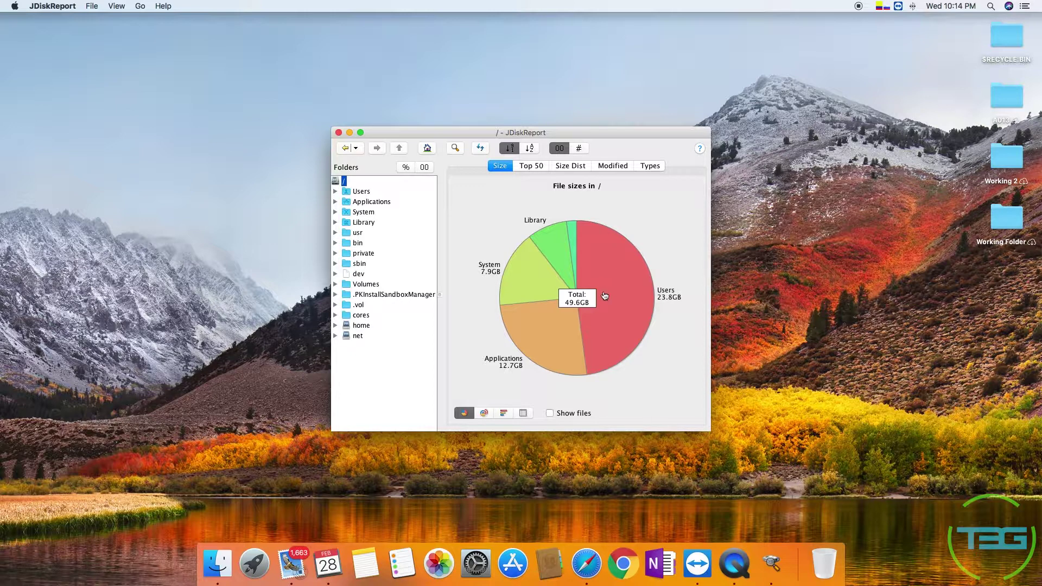
{"action": "left_click", "coordinate": [552, 255]}
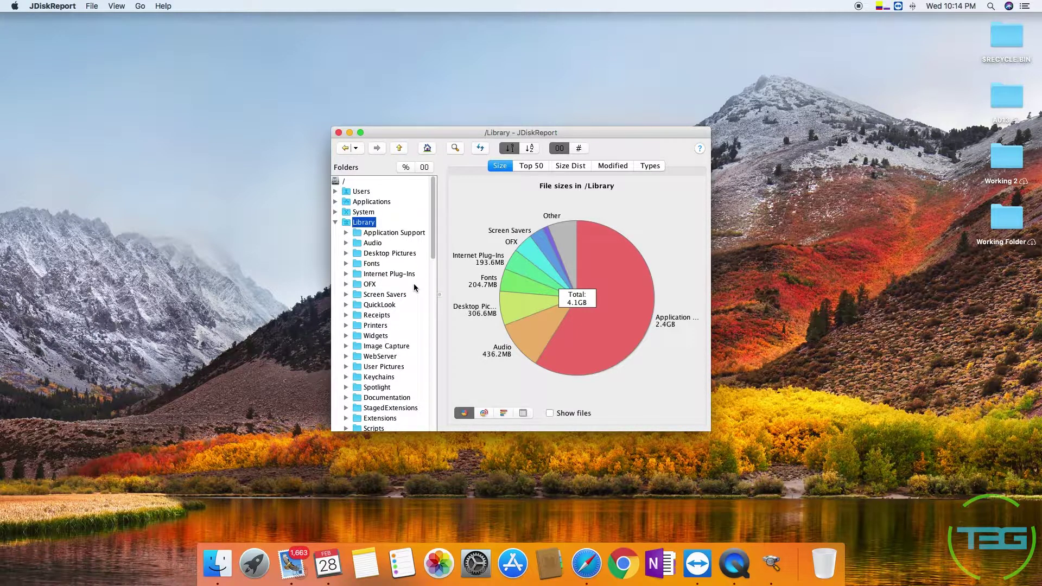
- Browse usr and /Applications (12.7GB, iMovie.app largest), ending on the 49.6GB root chart
{"action": "left_click", "coordinate": [344, 182]}
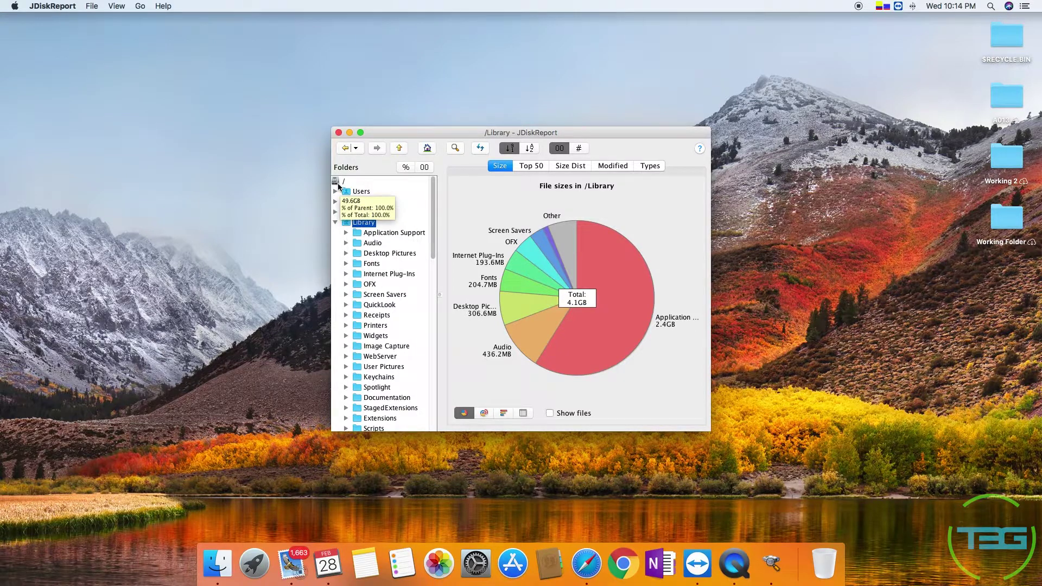
{"action": "double_click", "coordinate": [357, 232]}
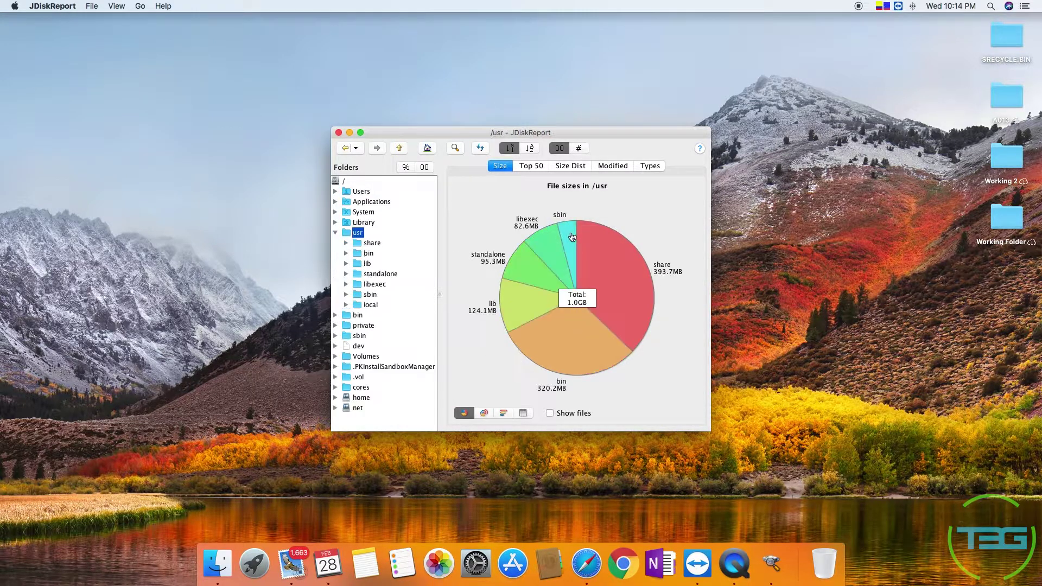
{"action": "left_click", "coordinate": [344, 181]}
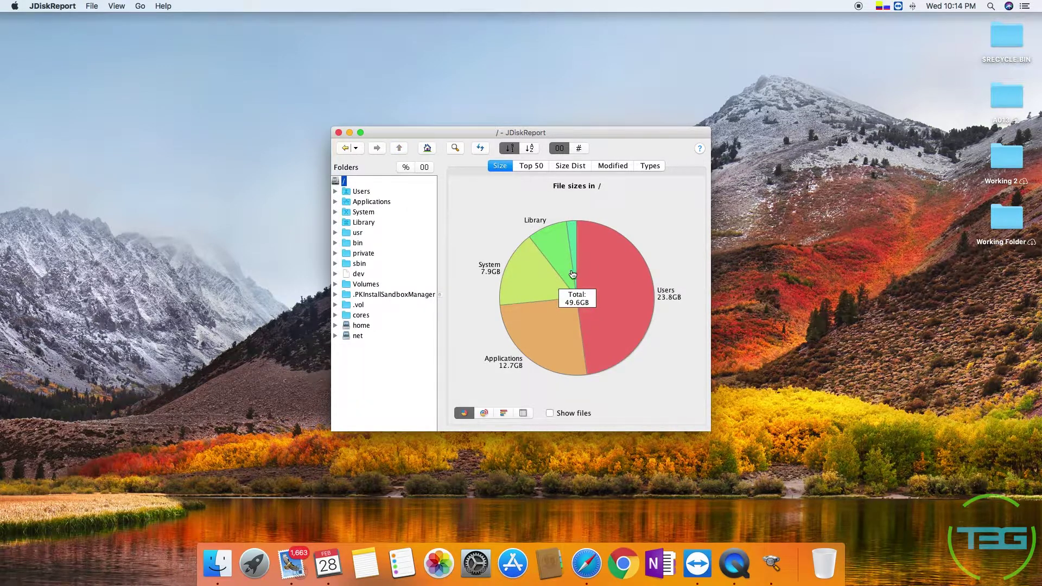
{"action": "left_click", "coordinate": [538, 348]}
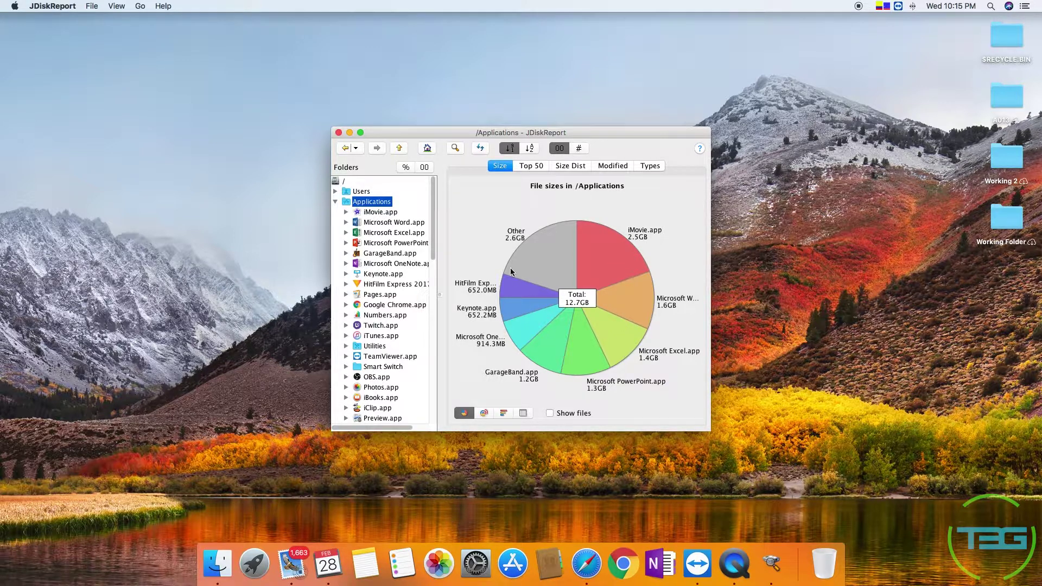
{"action": "left_click", "coordinate": [342, 182]}
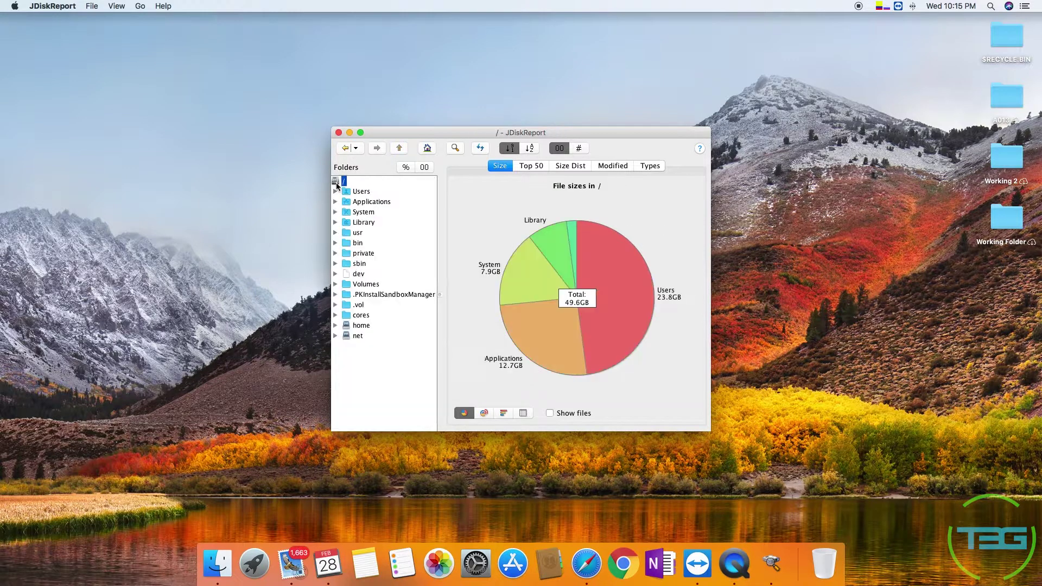
- Drill from Users into the 23.8GB home folder, then into Public at 5.7GB
{"action": "left_click", "coordinate": [637, 288]}
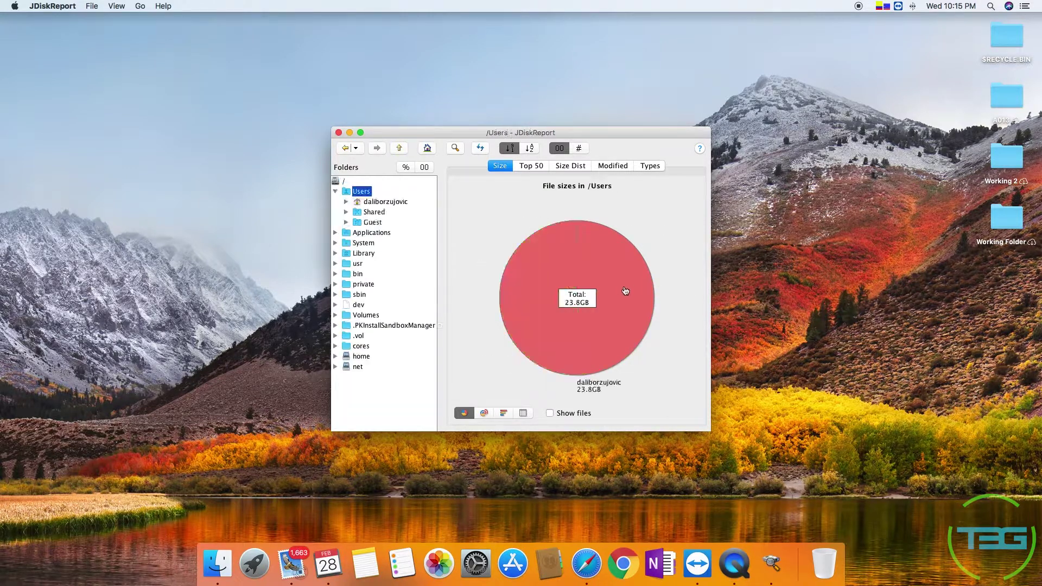
{"action": "left_click", "coordinate": [626, 332]}
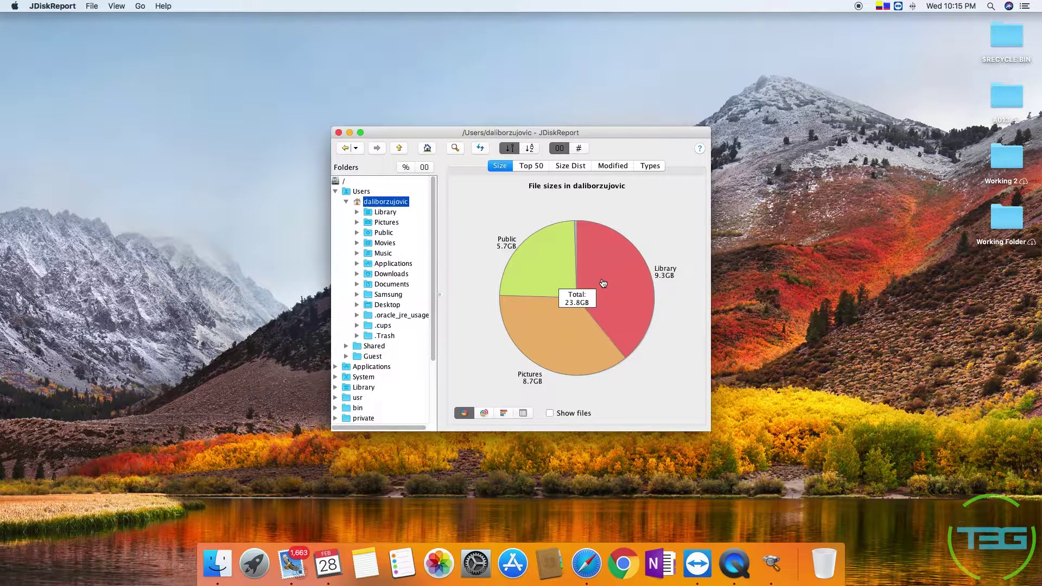
{"action": "mouse_move", "coordinate": [561, 364]}
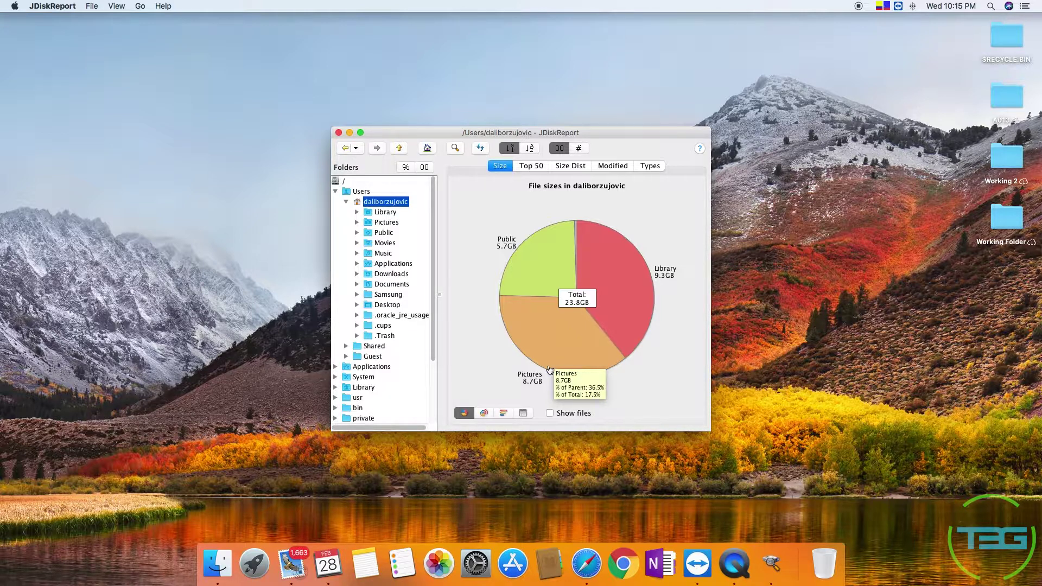
{"action": "left_click", "coordinate": [540, 268]}
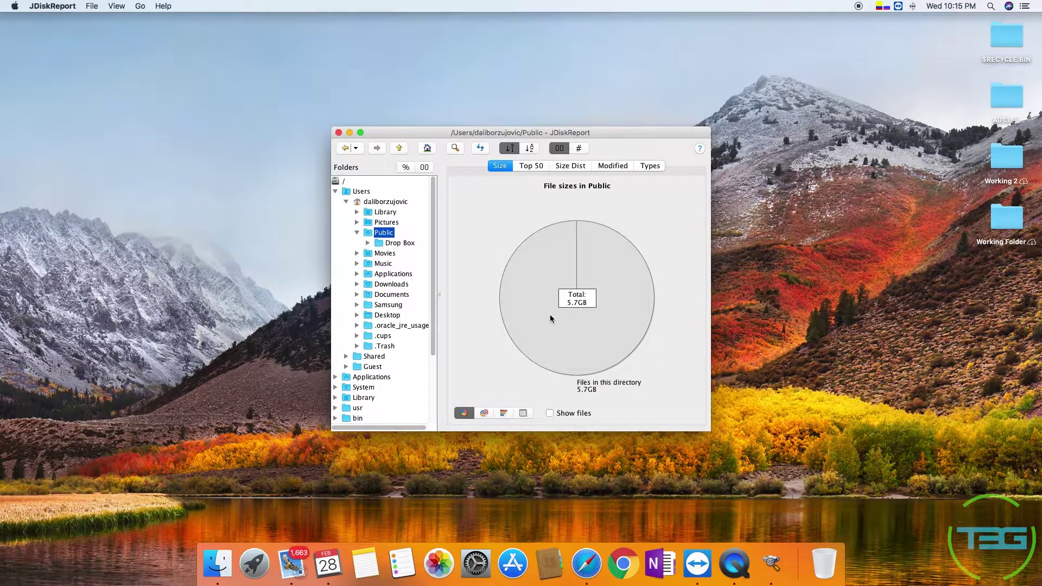
- Browse between Public, Drop Box and the home folder in the Folders tree
{"action": "left_click", "coordinate": [389, 244]}
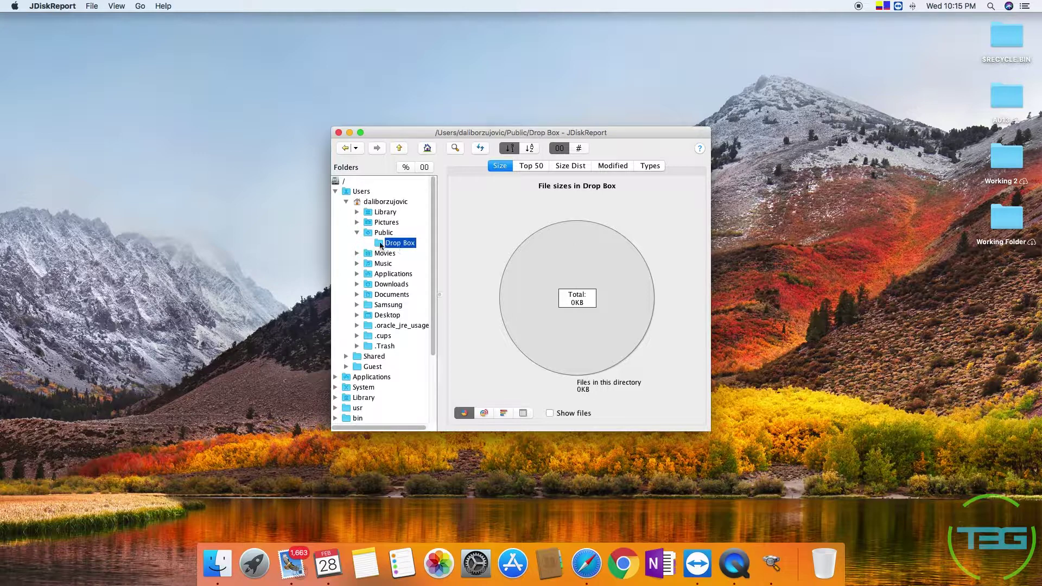
{"action": "left_click", "coordinate": [380, 233]}
{"action": "left_click", "coordinate": [383, 203]}
{"action": "left_click", "coordinate": [391, 232]}
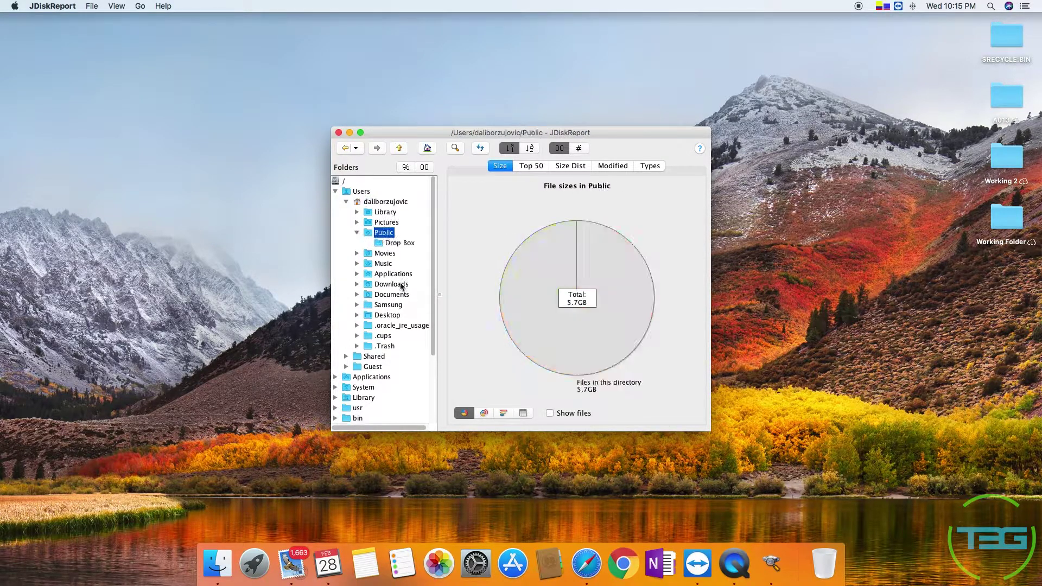
{"action": "left_click", "coordinate": [382, 243]}
{"action": "right_click", "coordinate": [381, 235]}
{"action": "left_click", "coordinate": [381, 237]}
{"action": "right_click", "coordinate": [381, 237]}
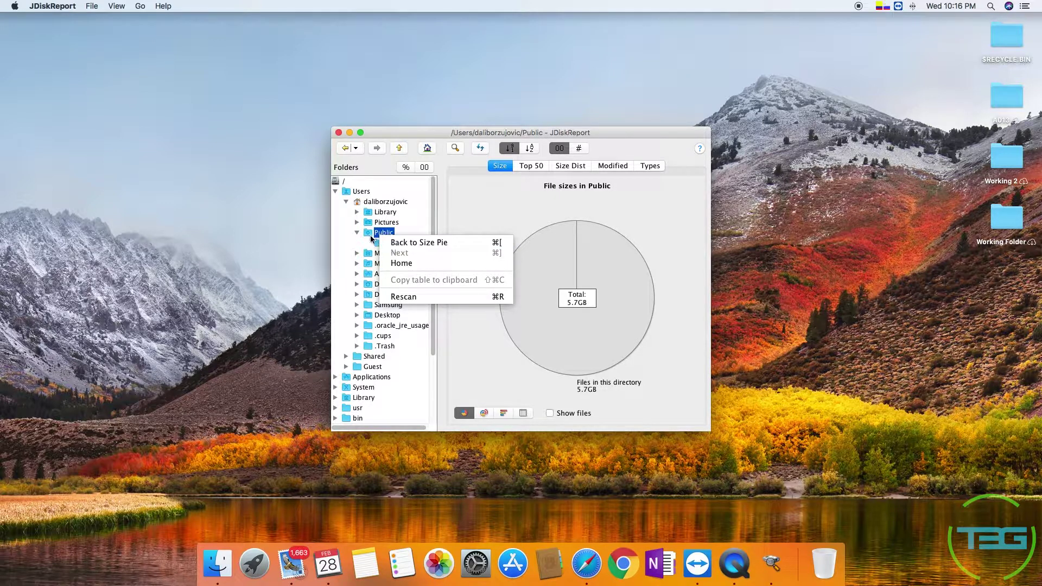
- Toggle Pictures, expand Public, then bring up a Finder window of the home folder
{"action": "left_click", "coordinate": [371, 223]}
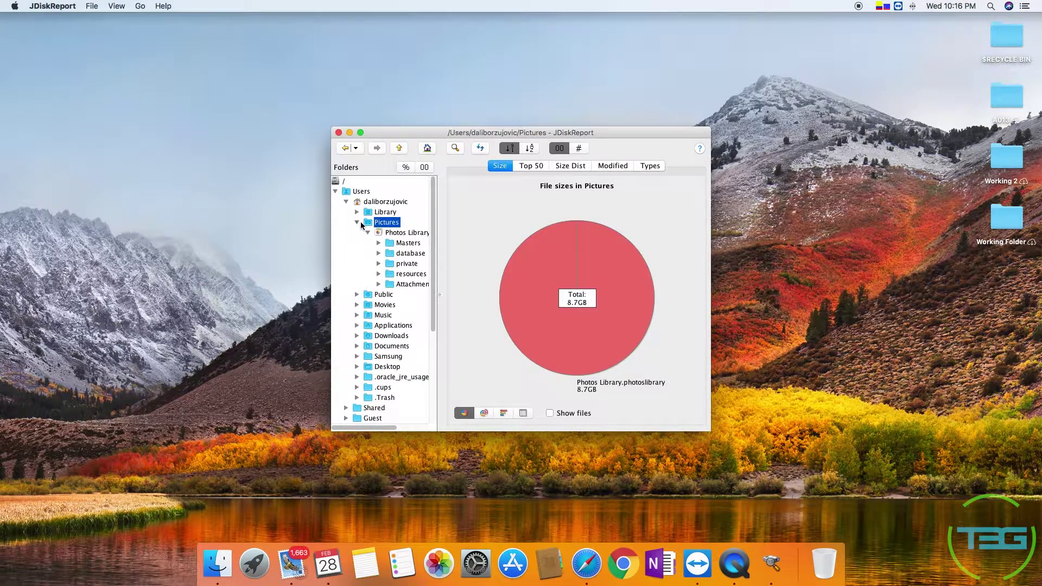
{"action": "left_click", "coordinate": [358, 222]}
{"action": "left_click", "coordinate": [358, 222]}
{"action": "left_click", "coordinate": [358, 222]}
{"action": "left_click", "coordinate": [380, 233]}
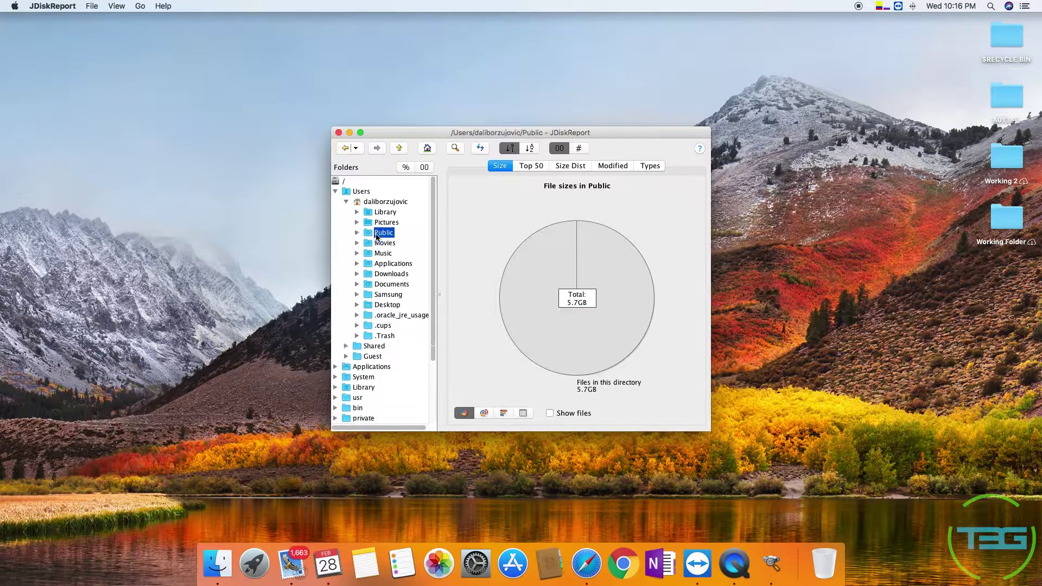
{"action": "double_click", "coordinate": [380, 234]}
{"action": "right_click", "coordinate": [379, 234]}
{"action": "left_click", "coordinate": [379, 235]}
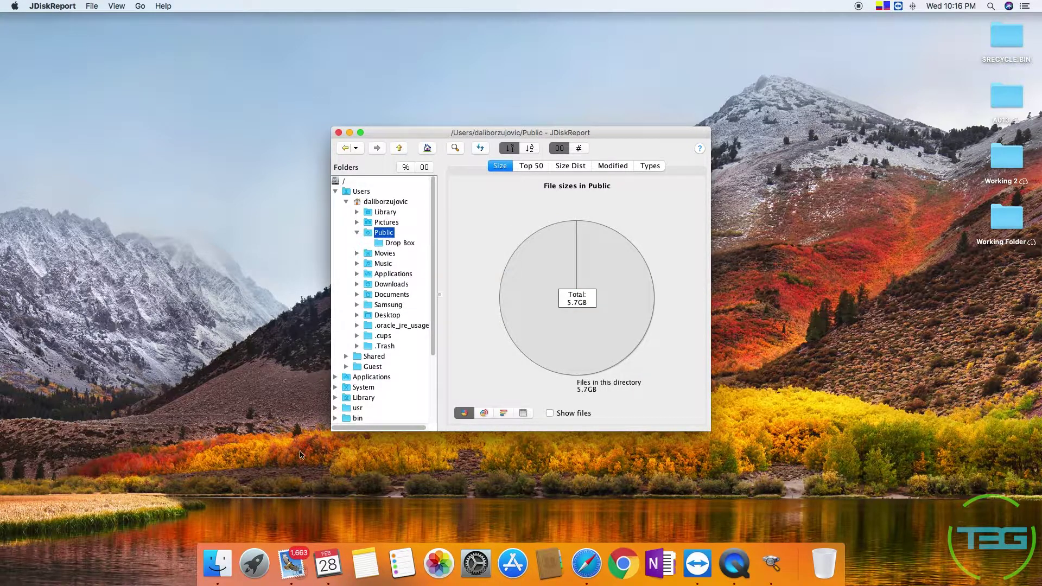
{"action": "left_click", "coordinate": [217, 563]}
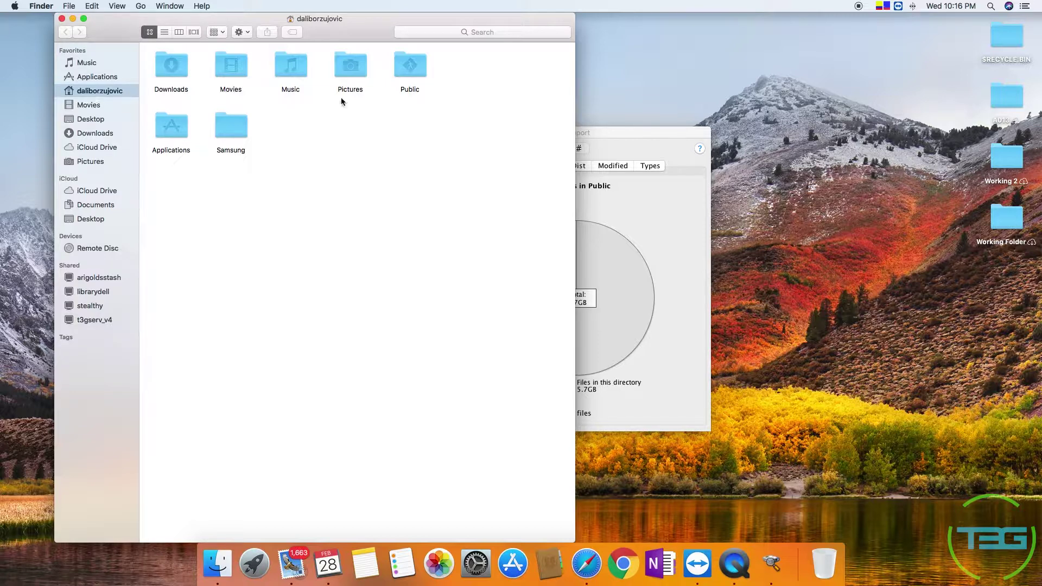
- Open Public in Finder, select the Mac OS X Install DVD .dmg, and close the window
{"action": "double_click", "coordinate": [396, 69]}
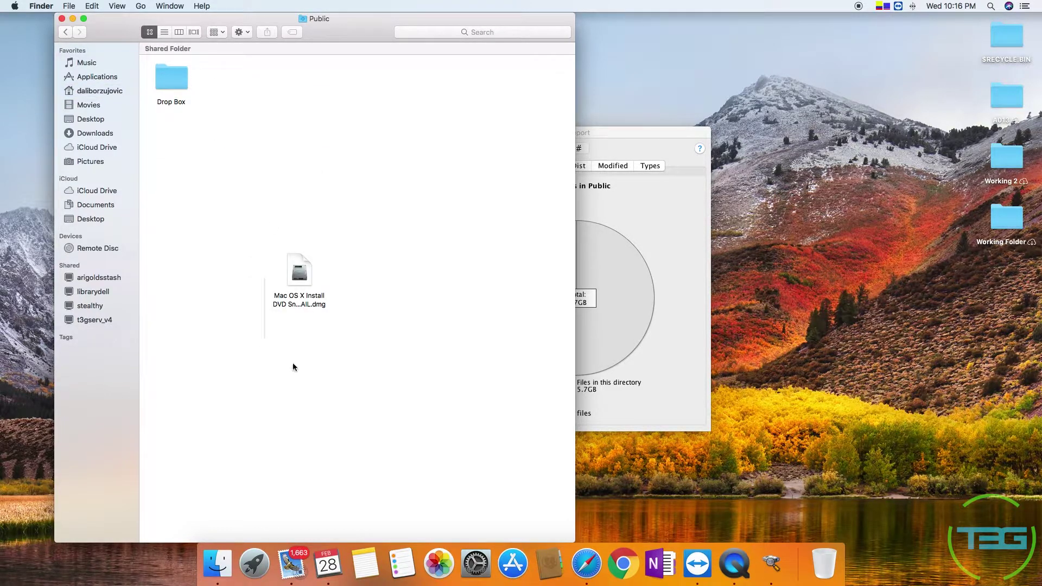
{"action": "left_click_drag", "start_coordinate": [263, 228], "coordinate": [445, 354]}
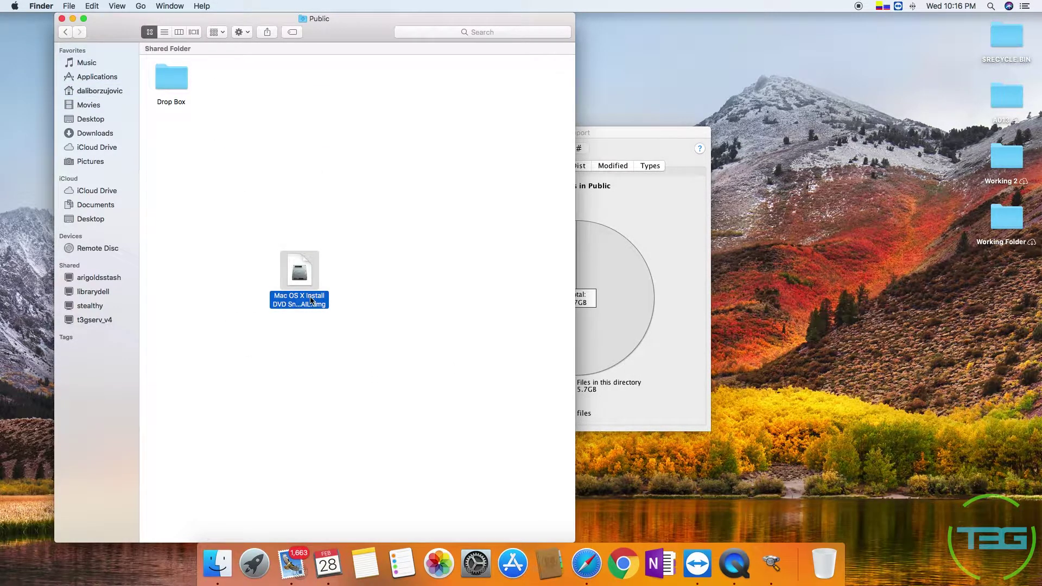
{"action": "left_click", "coordinate": [62, 18]}
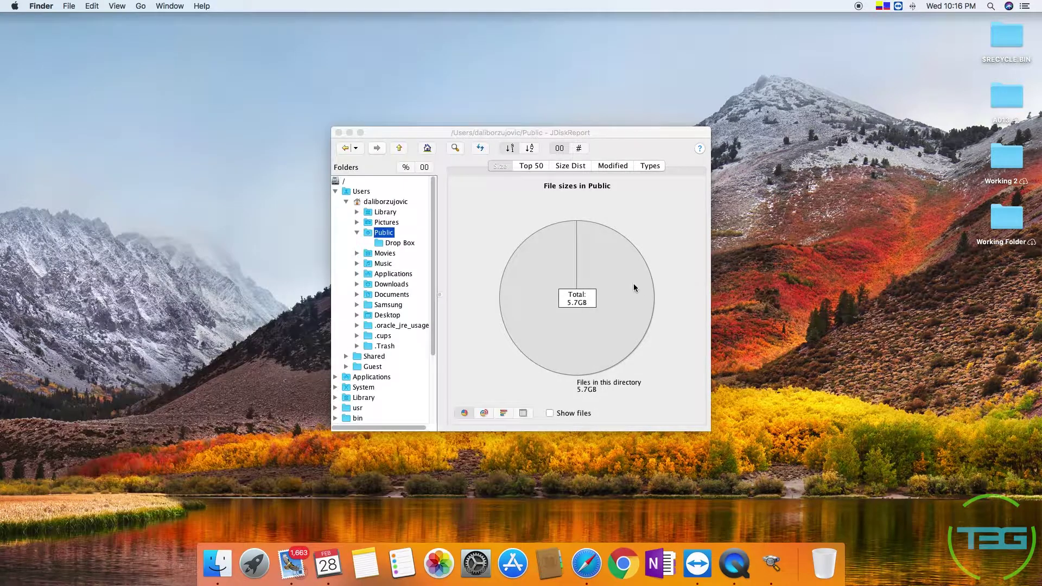
- Show Public as a details table: 5.7 GB across 4 files, Drop Box 0 KB
{"action": "left_click", "coordinate": [387, 241]}
{"action": "left_click", "coordinate": [387, 240]}
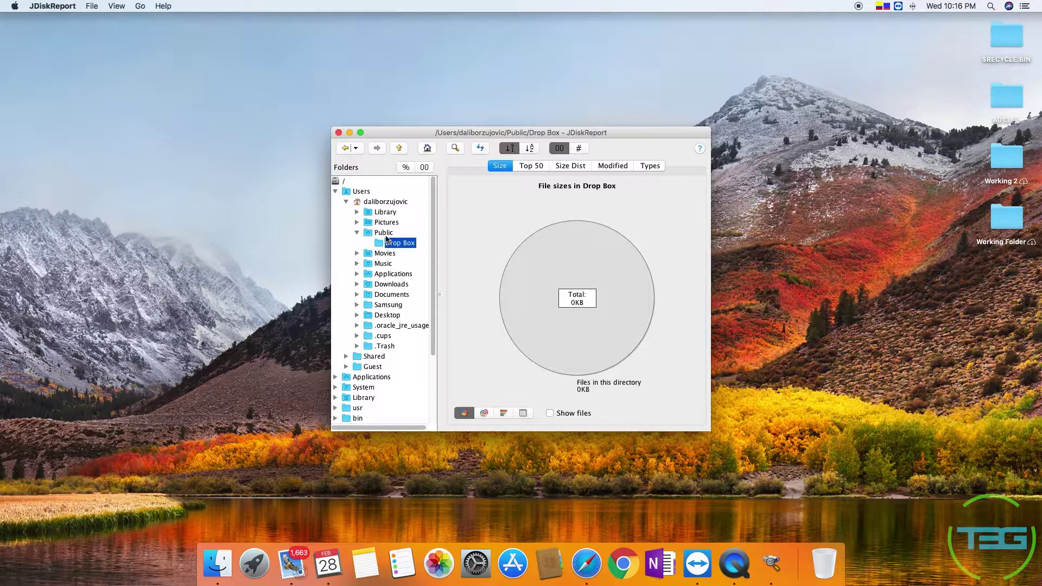
{"action": "left_click", "coordinate": [386, 235]}
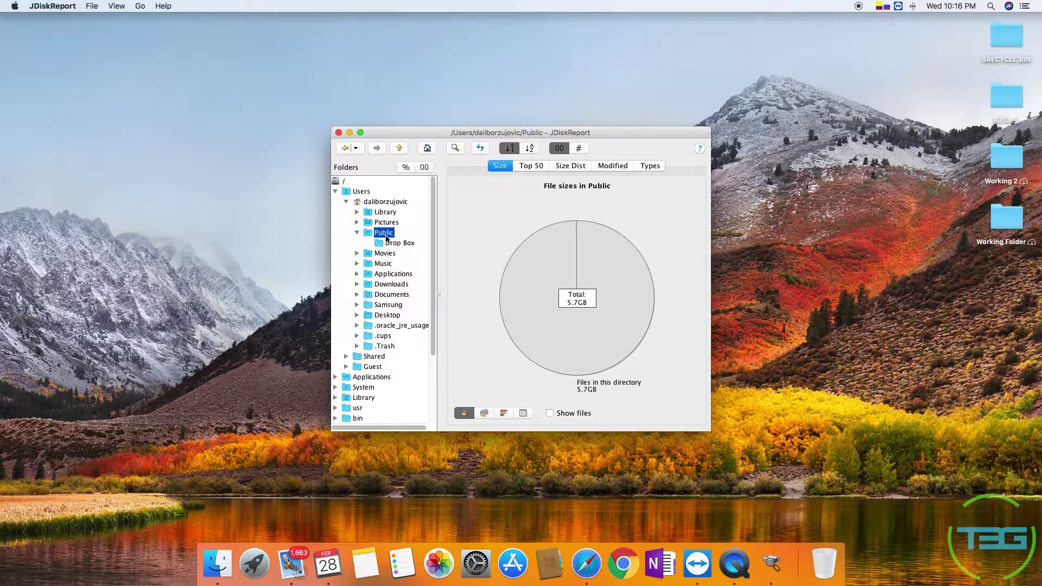
{"action": "left_click", "coordinate": [523, 414]}
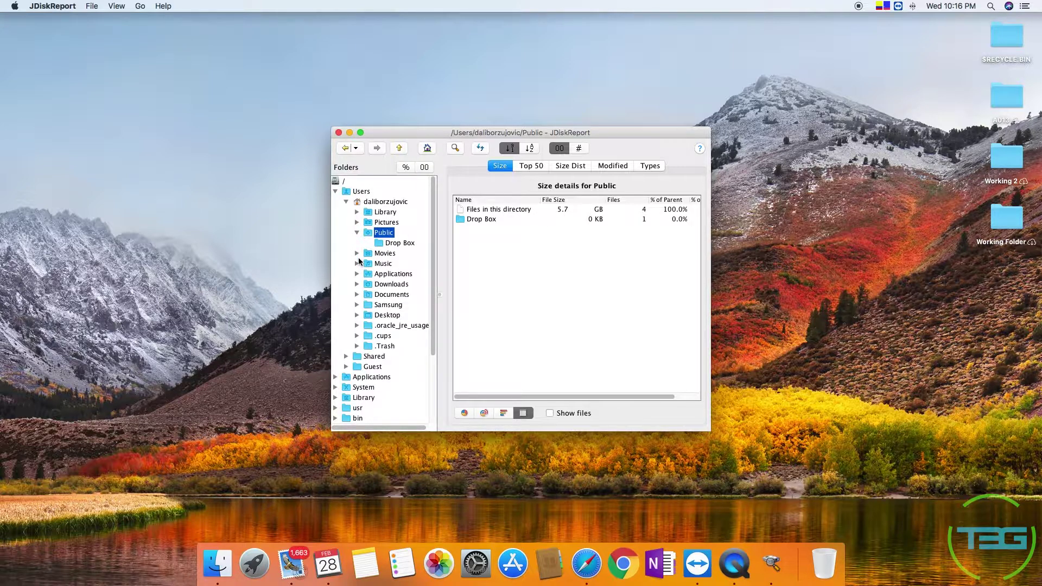
- Go up to the root / and display its sizes as a pie chart
{"action": "left_click", "coordinate": [348, 202]}
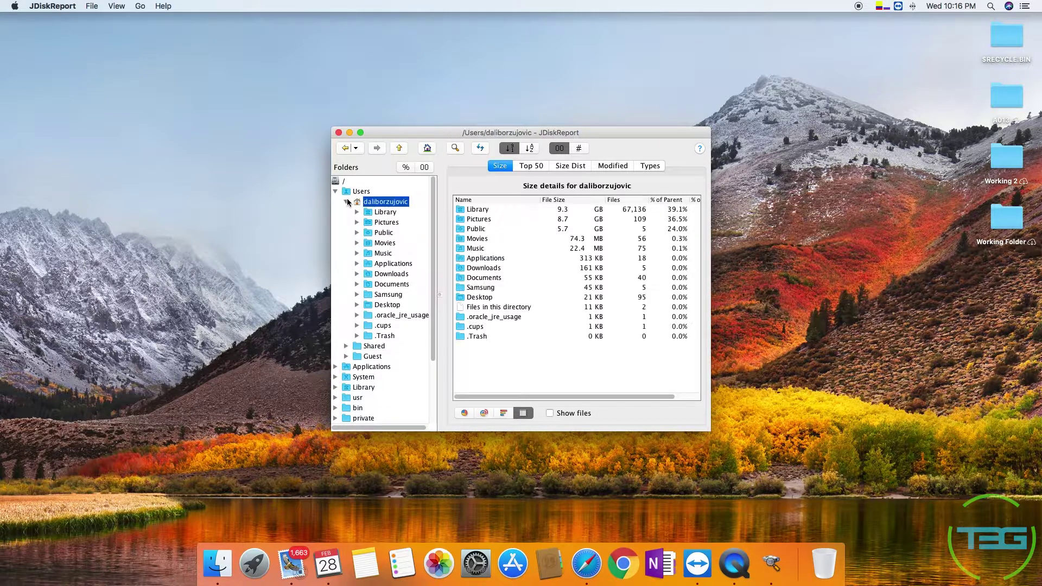
{"action": "key", "text": "Left"}
{"action": "key", "text": "Left"}
{"action": "key", "text": "Left"}
{"action": "key", "text": "Left"}
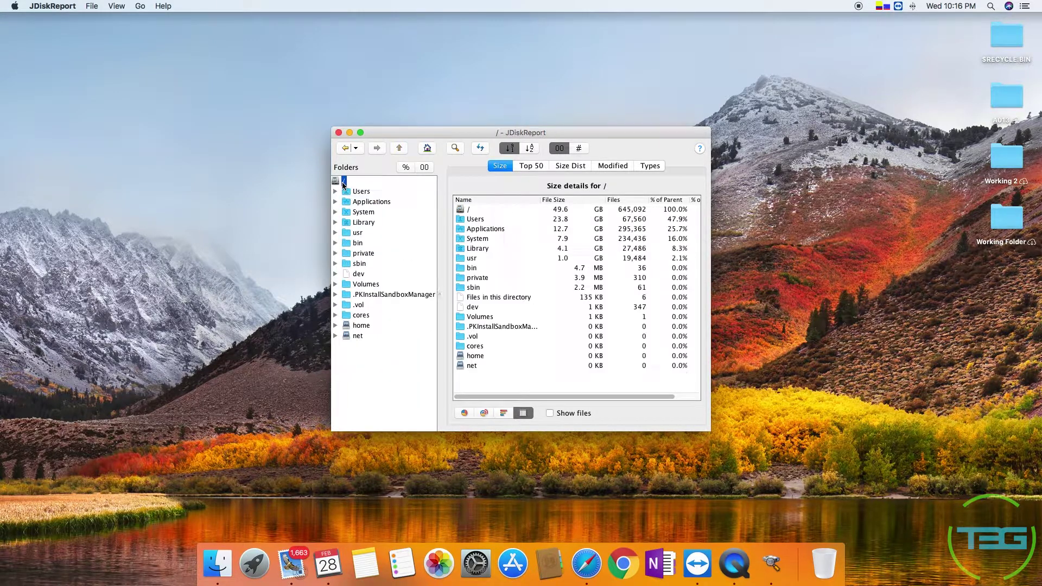
{"action": "left_click", "coordinate": [463, 412]}
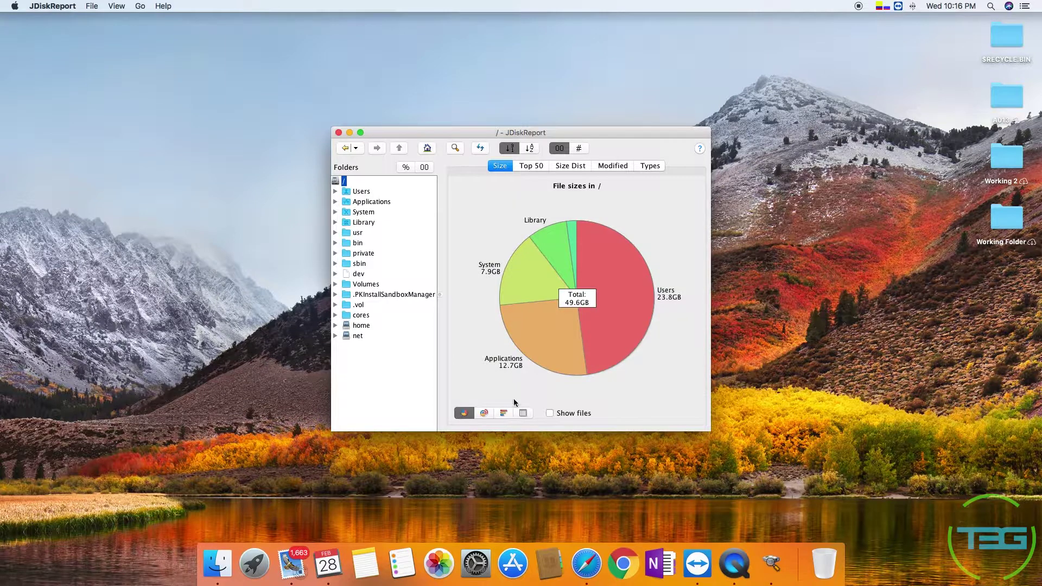
- Drill through Users and the home folder into the user's 9.3GB Library
{"action": "left_click", "coordinate": [618, 311]}
{"action": "left_click", "coordinate": [618, 307]}
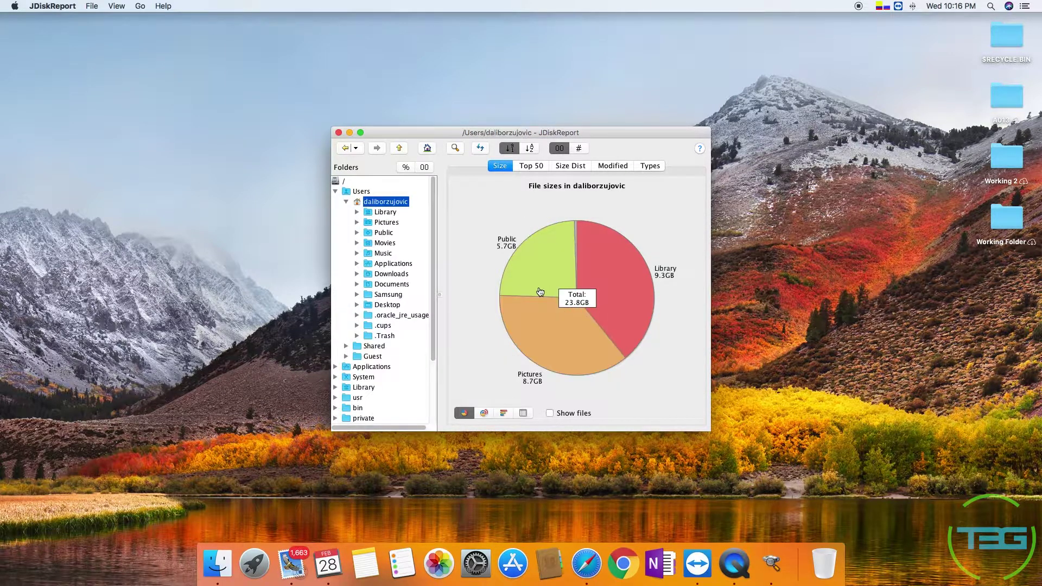
{"action": "left_click", "coordinate": [629, 301]}
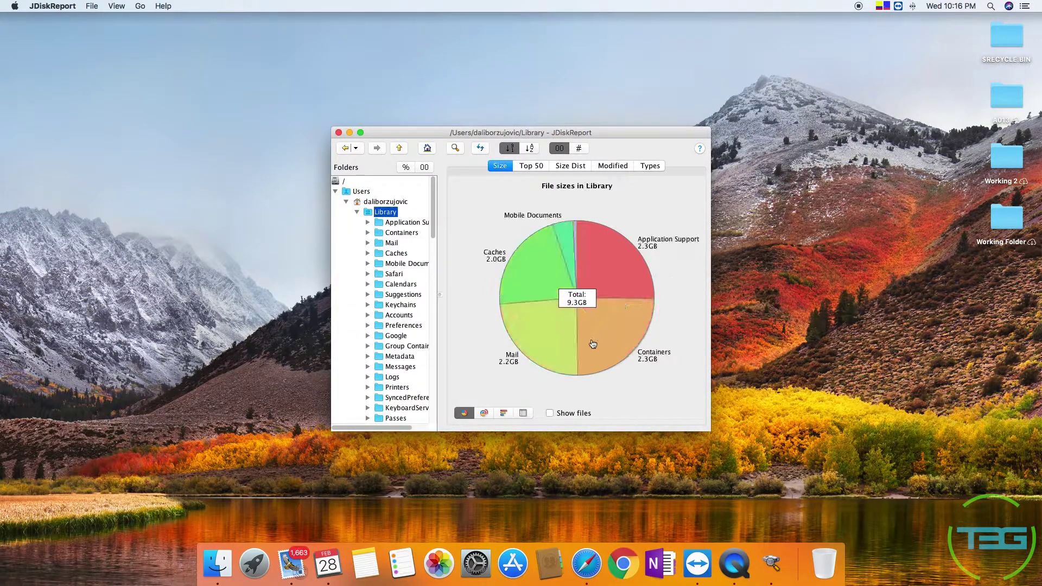
{"action": "scroll", "coordinate": [415, 353], "scroll_direction": "down", "scroll_amount": 15}
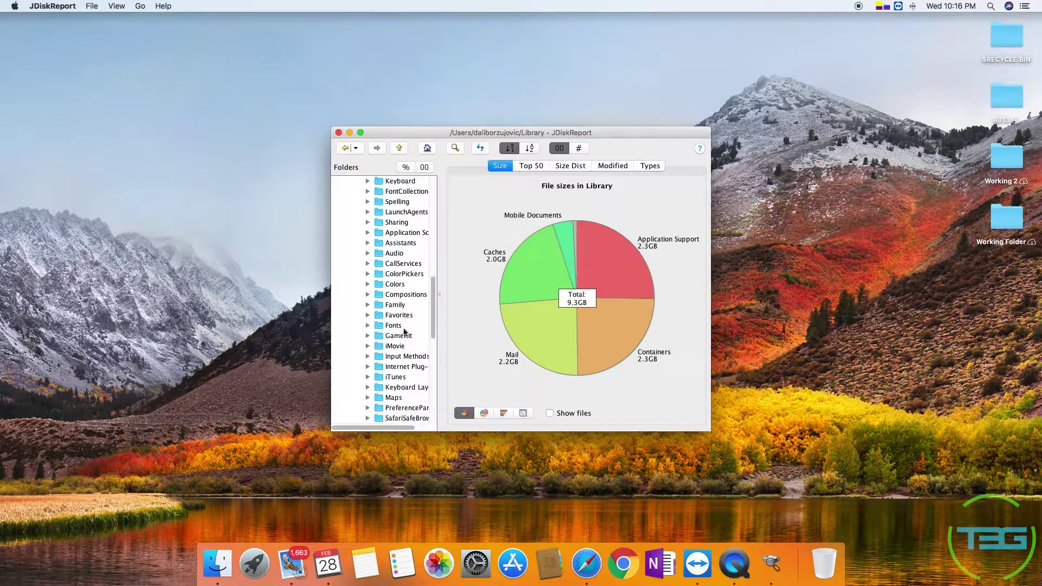
{"action": "scroll", "coordinate": [405, 335], "scroll_direction": "up", "scroll_amount": 15}
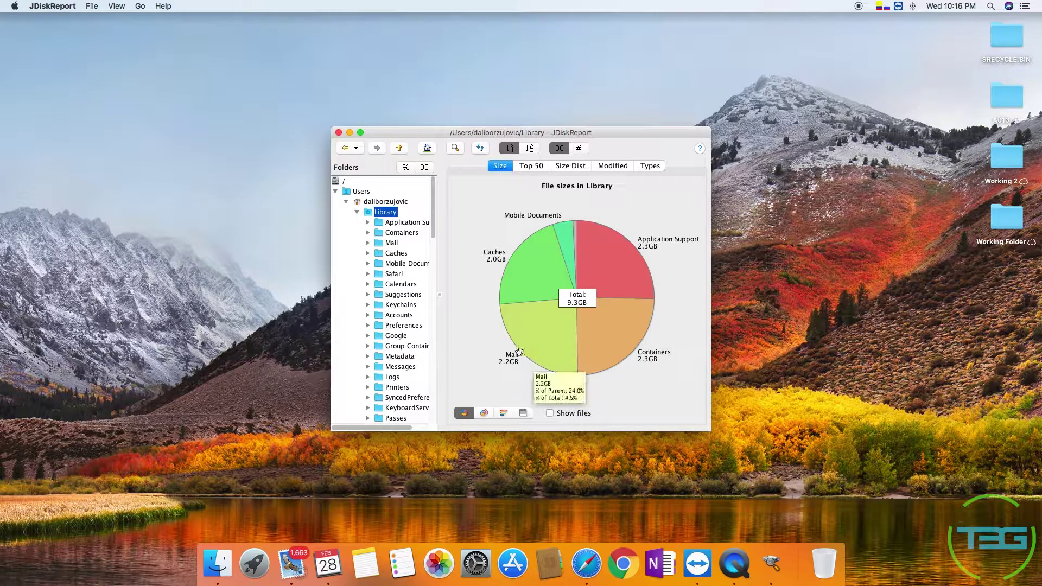
{"action": "mouse_move", "coordinate": [507, 316]}
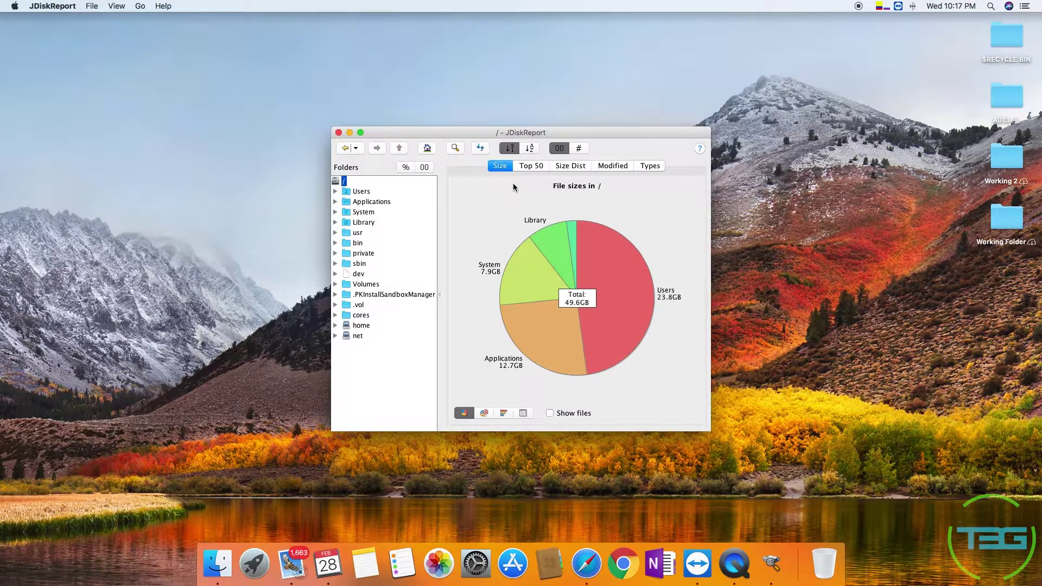
- Review the Top 50 largest files, then chart size distribution, led by the 11.2GB 1GB–4GB band
{"action": "left_click", "coordinate": [530, 165]}
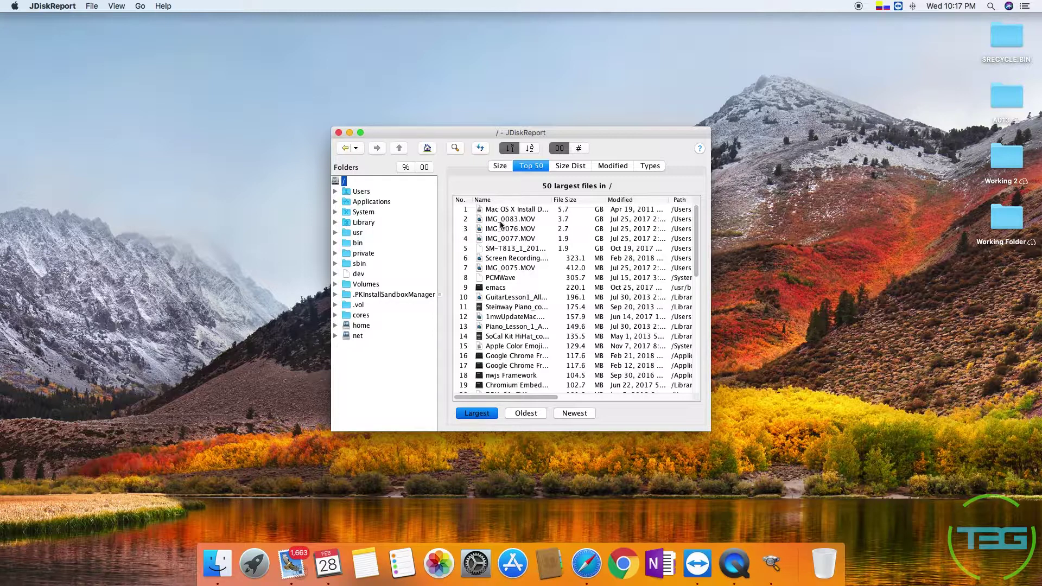
{"action": "left_click", "coordinate": [991, 212]}
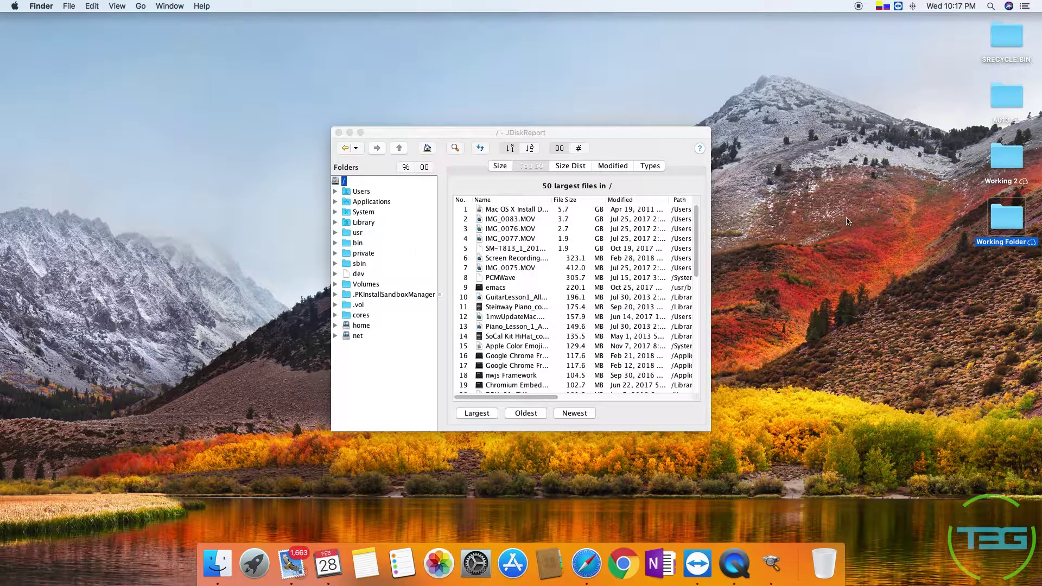
{"action": "left_click", "coordinate": [531, 230]}
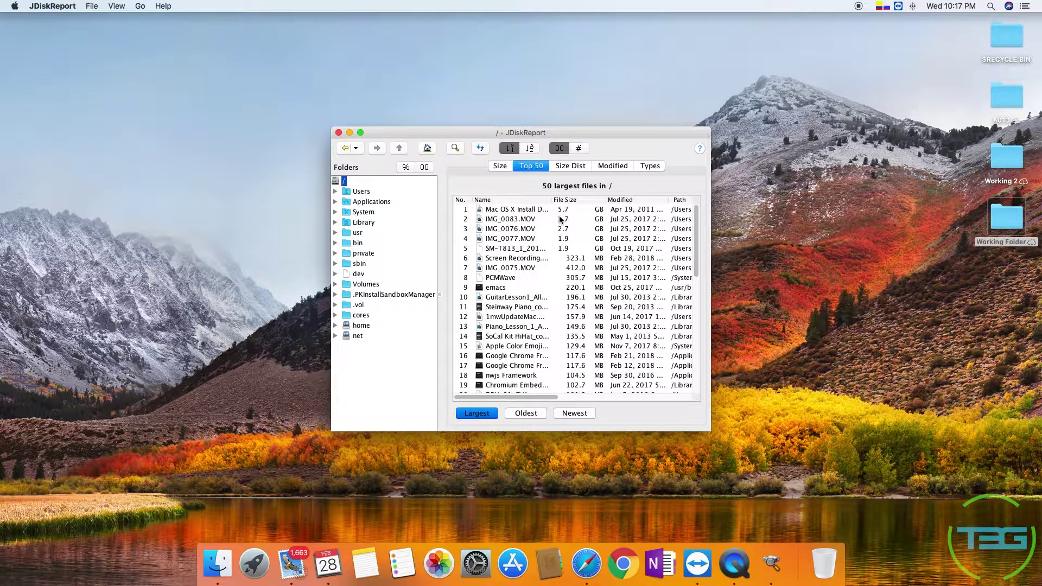
{"action": "scroll", "coordinate": [527, 274], "scroll_direction": "down", "scroll_amount": 10}
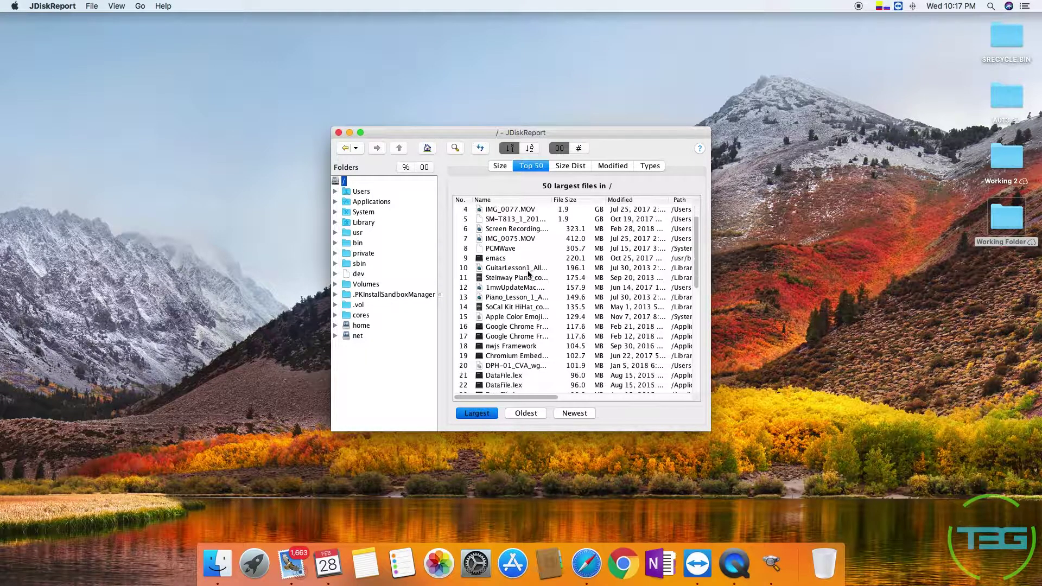
{"action": "scroll", "coordinate": [526, 278], "scroll_direction": "up", "scroll_amount": 10}
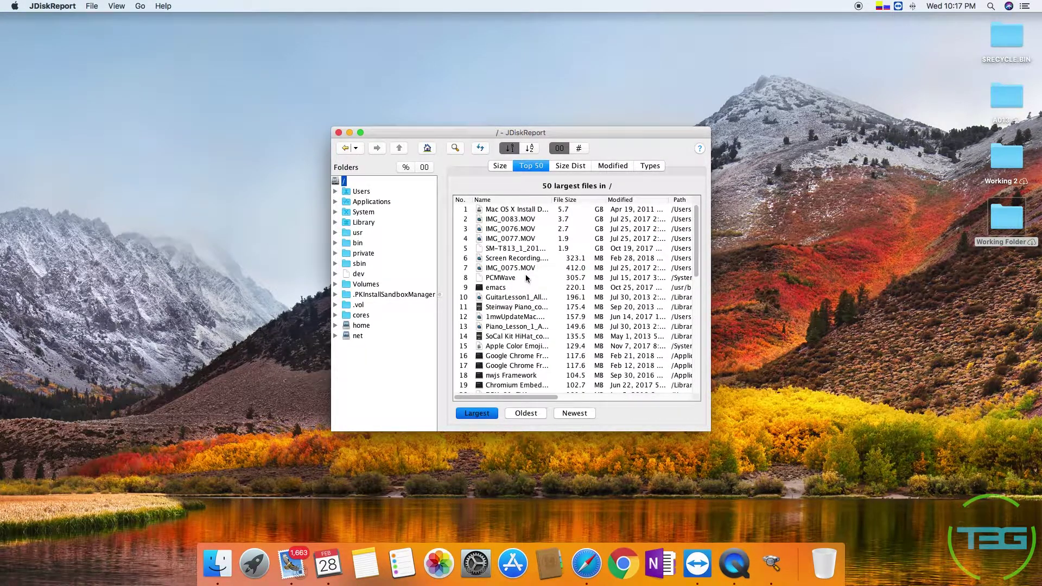
{"action": "scroll", "coordinate": [542, 293], "scroll_direction": "down", "scroll_amount": 10}
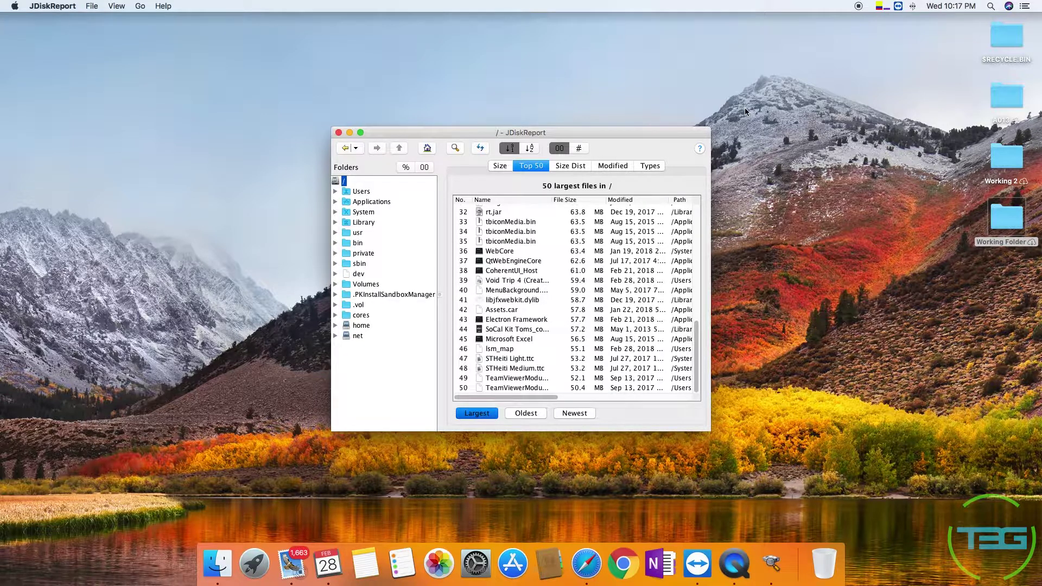
{"action": "left_click", "coordinate": [562, 170]}
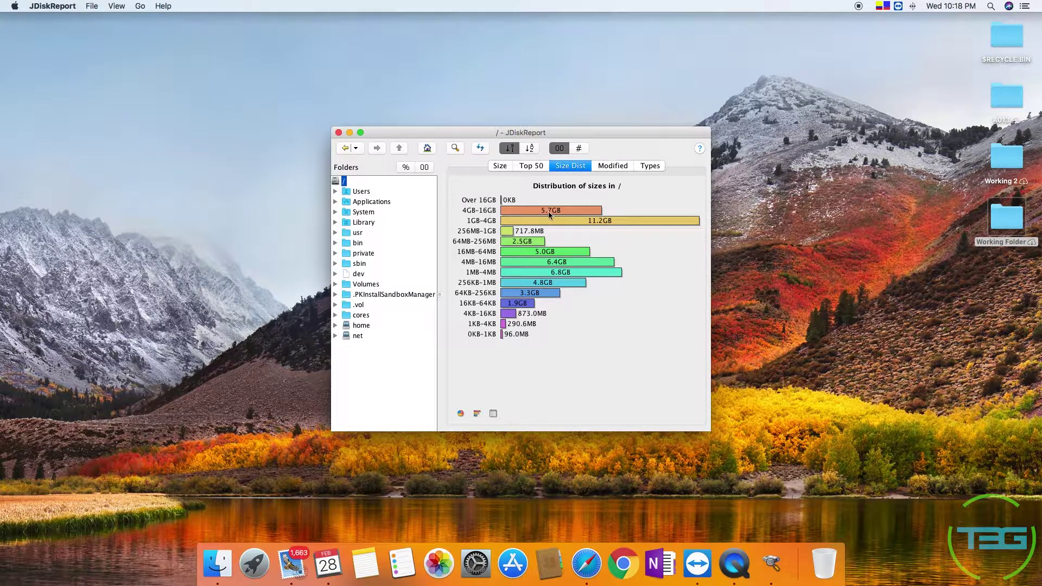
- View modification dates, then the file-type pie: Other 15.8GB, mov 10.8GB, dmg 5.7GB
{"action": "left_click", "coordinate": [613, 166]}
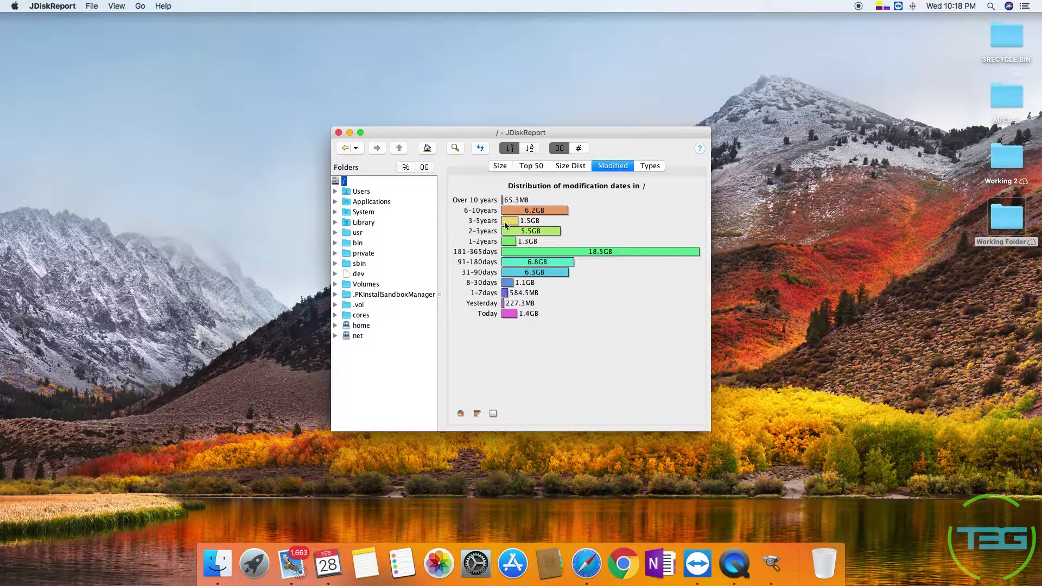
{"action": "left_click", "coordinate": [654, 168]}
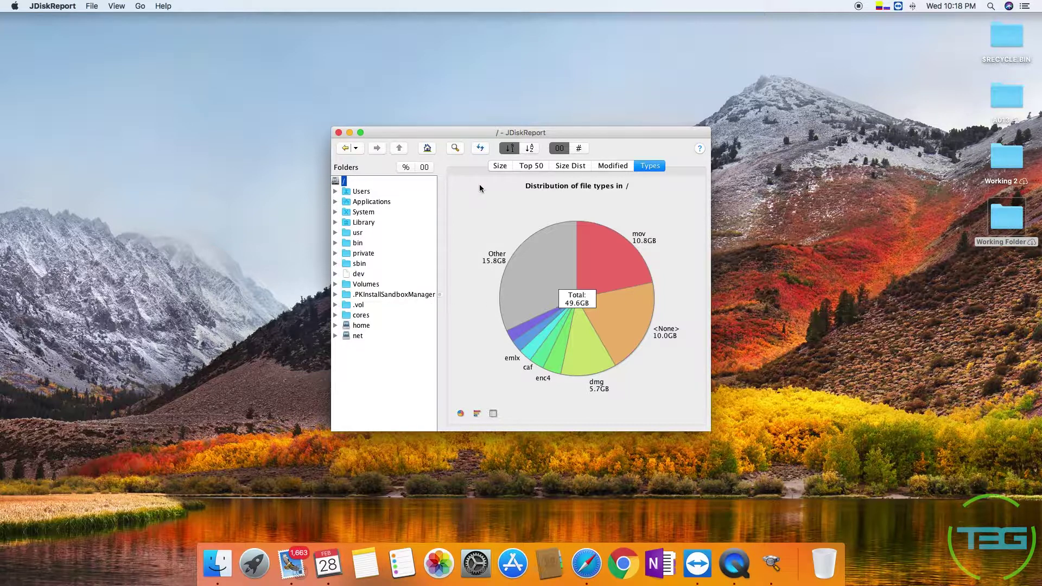
- Switch the file-type chart to count files, showing strings at 278,110 of 645,092
{"action": "left_click", "coordinate": [578, 149]}
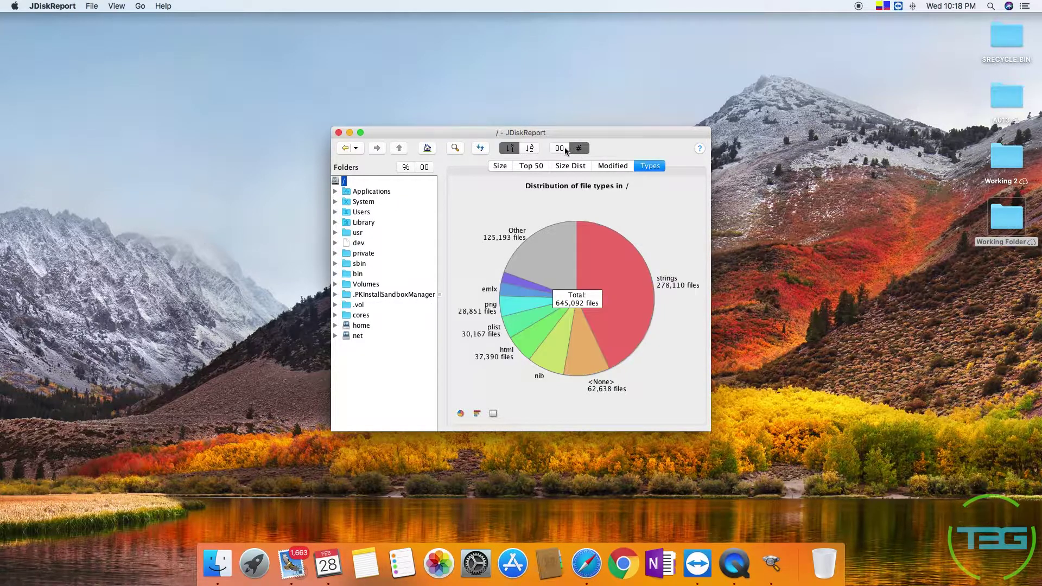